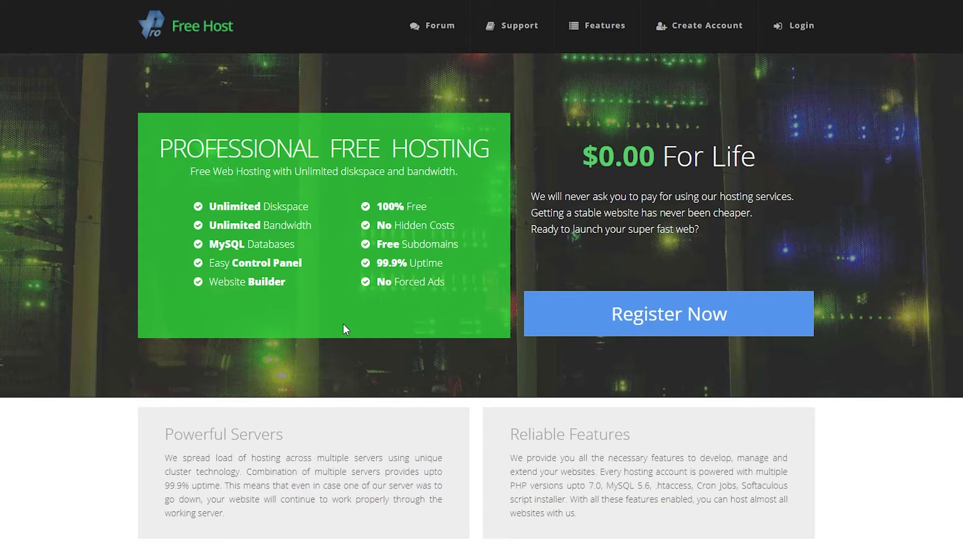
Examine the ProFreeHost home page for its hosting offer, feature descriptions and one-click scripts
scroll(360, 428, down, 5)
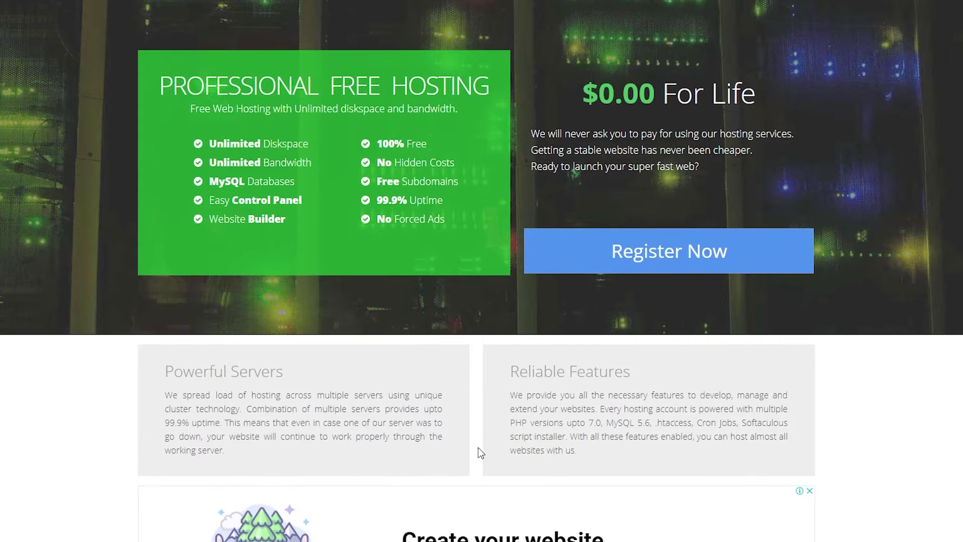
scroll(478, 448, up, 5)
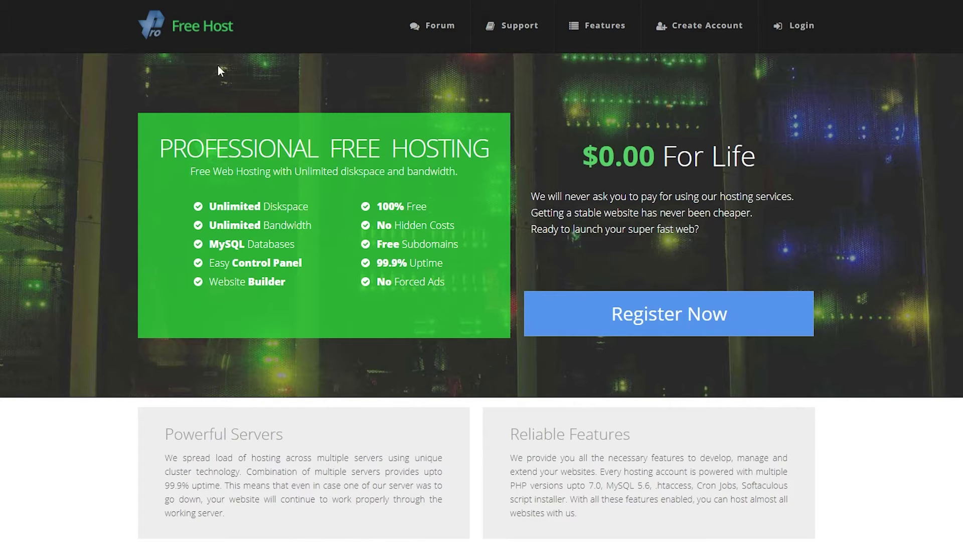
scroll(892, 110, down, 4)
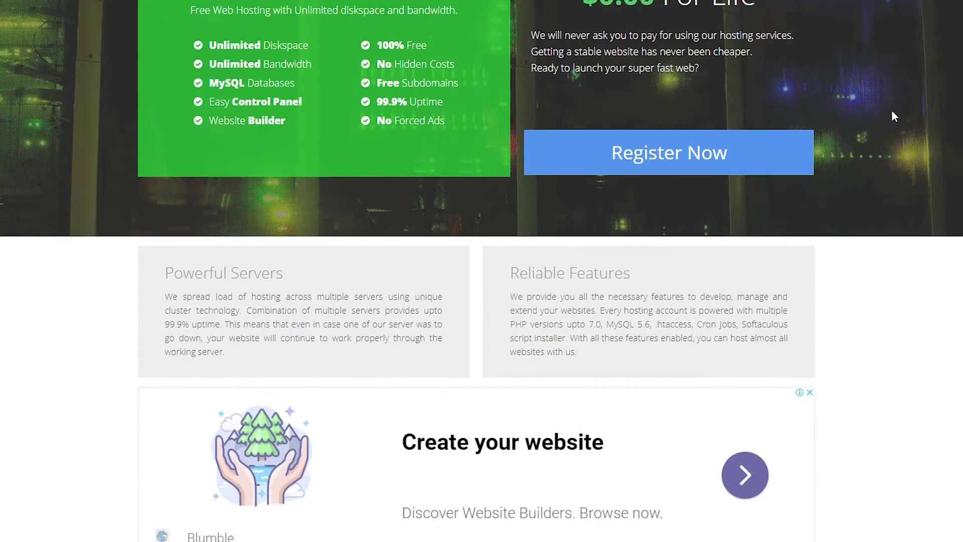
scroll(890, 110, up, 4)
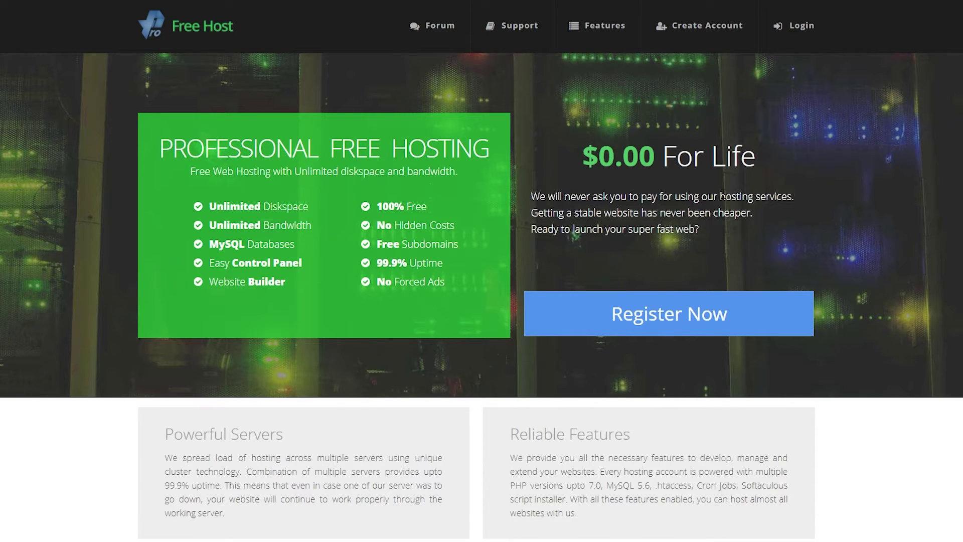
scroll(714, 231, down, 4)
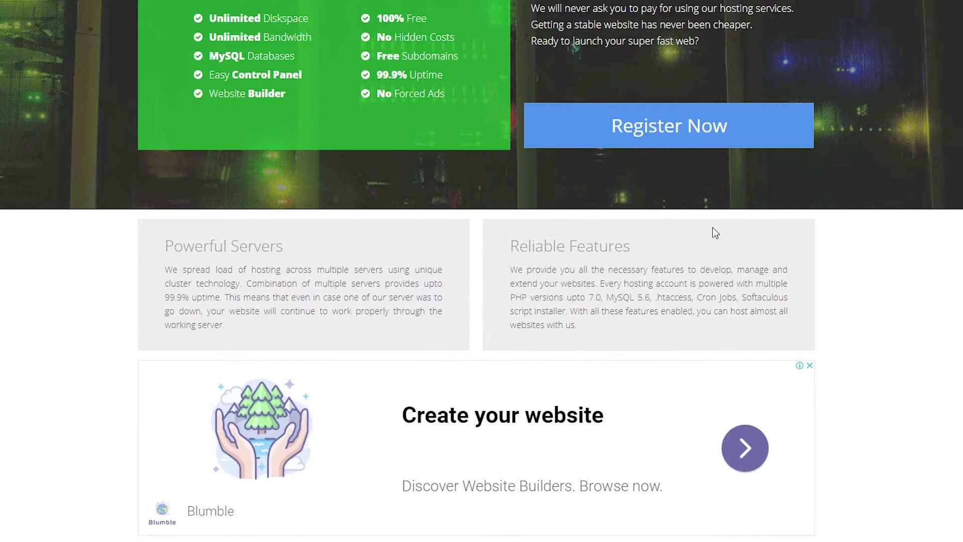
scroll(710, 231, down, 4)
scroll(672, 226, up, 3)
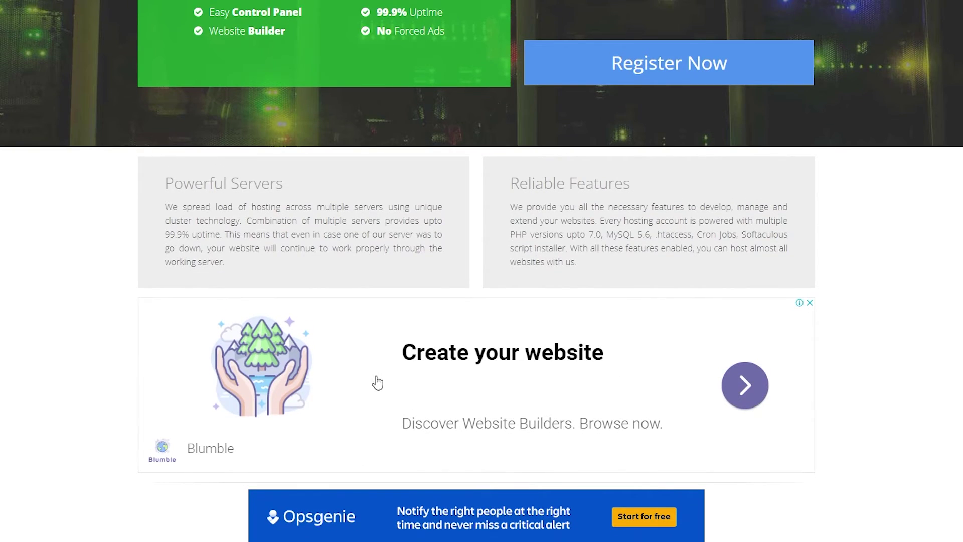
scroll(284, 412, down, 20)
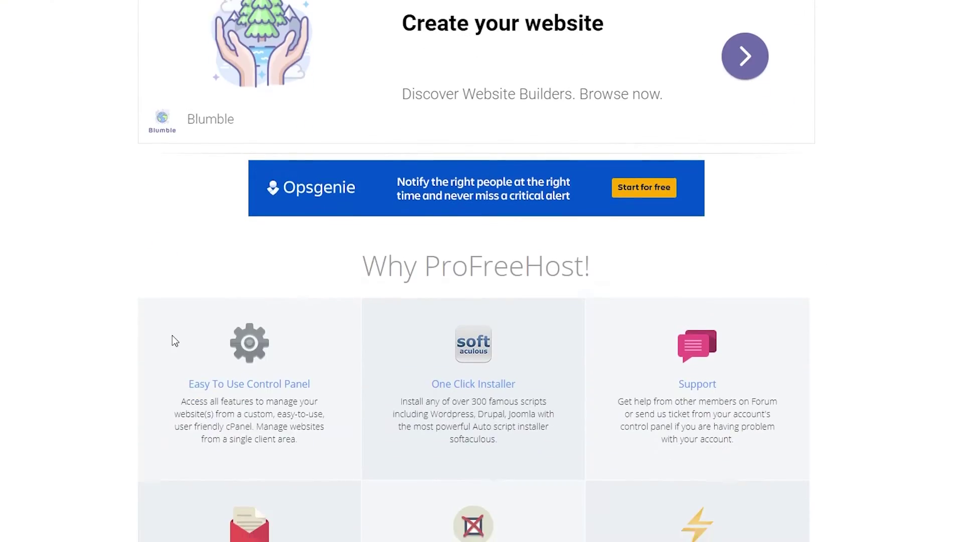
scroll(102, 328, down, 2)
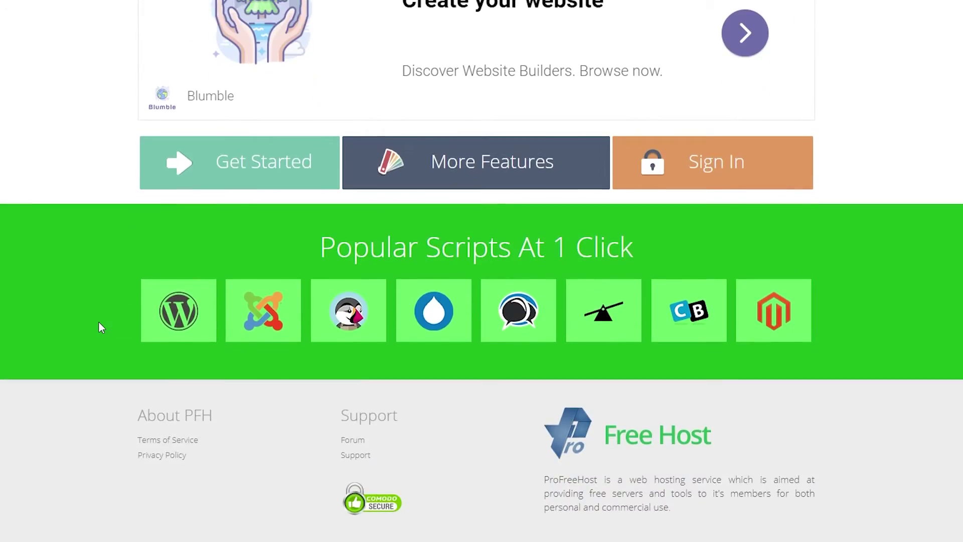
scroll(101, 328, up, 10)
scroll(102, 328, up, 12)
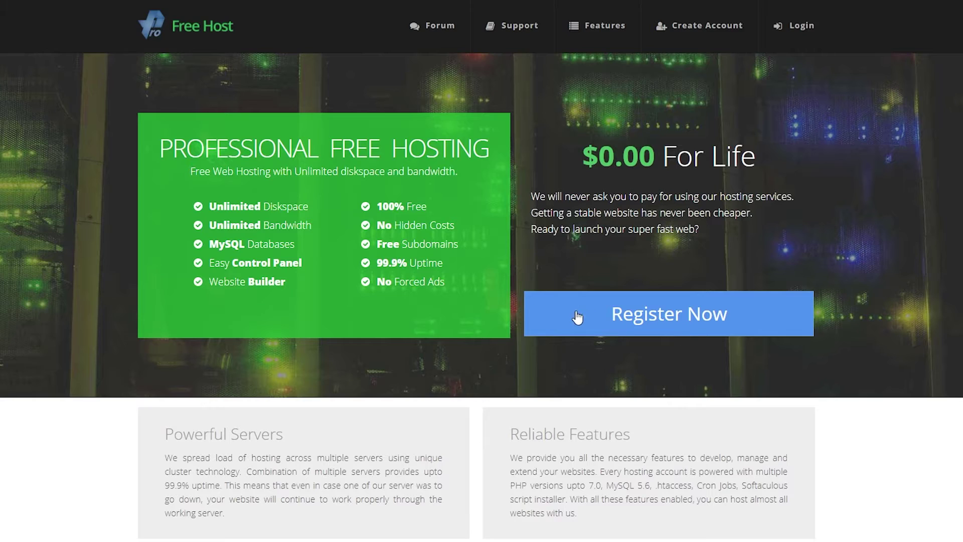
scroll(552, 316, down, 3)
scroll(500, 318, up, 3)
Register a new ProFreeHost account with an e-mail address and the account password
click(674, 34)
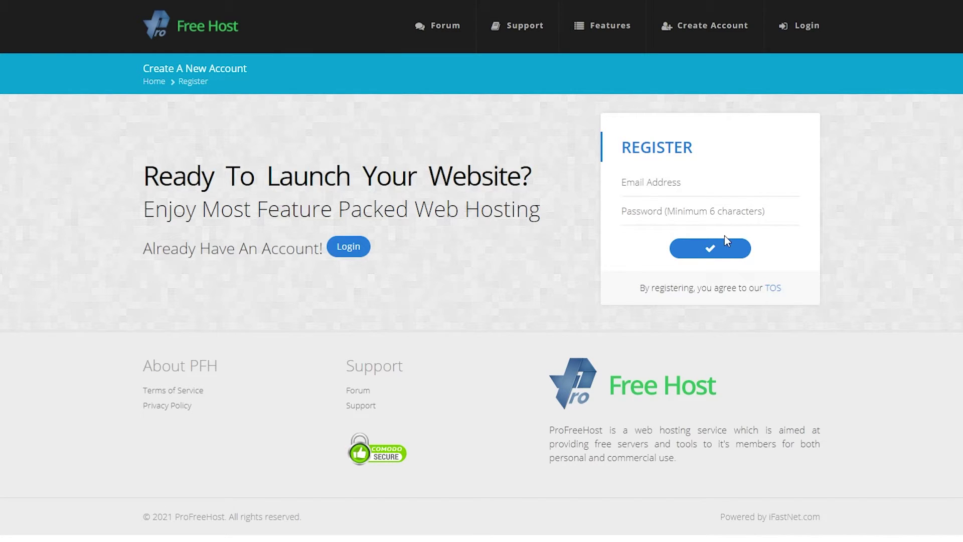
click(660, 183)
click(687, 206)
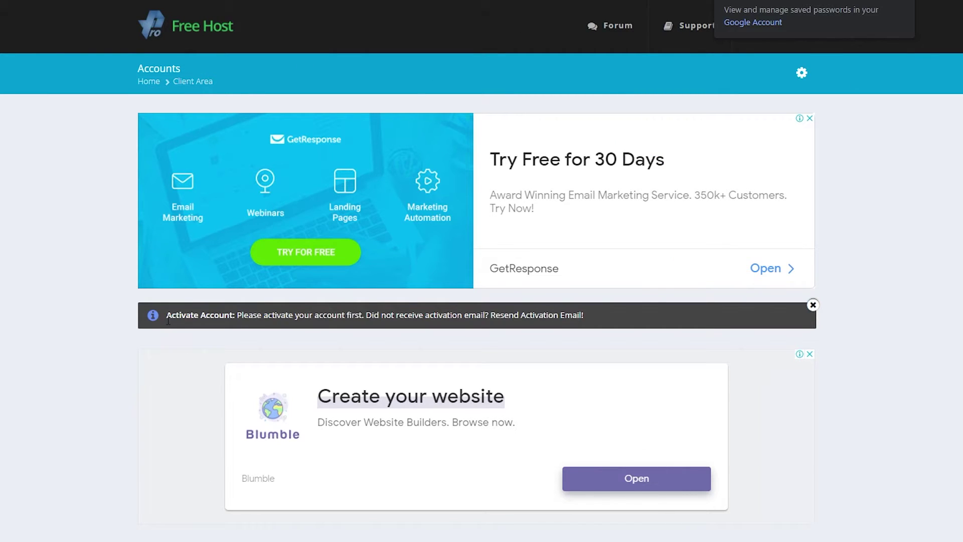
Read the activation notice, switch to the mailbox and activate the account from the ProFreeHost activation e-mail
drag(167, 320, 500, 316)
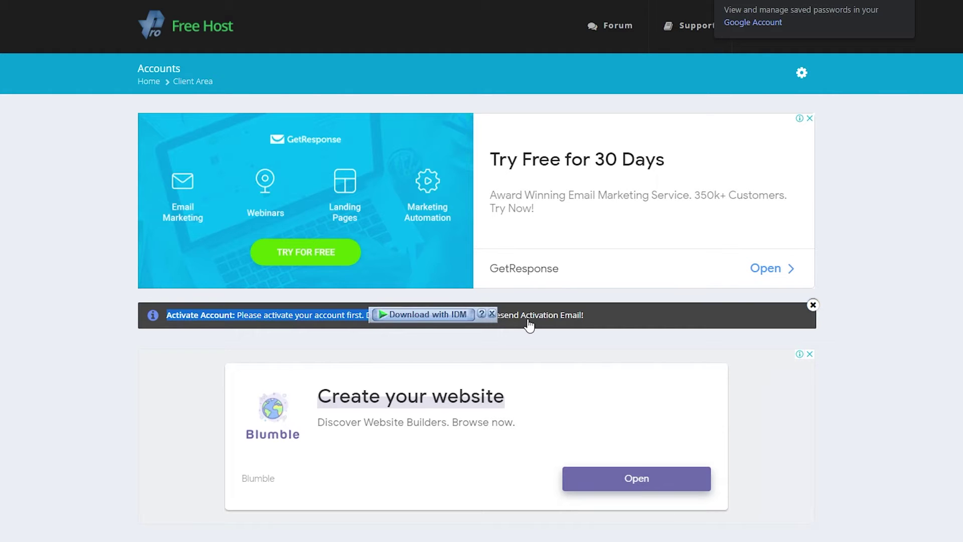
click(930, 354)
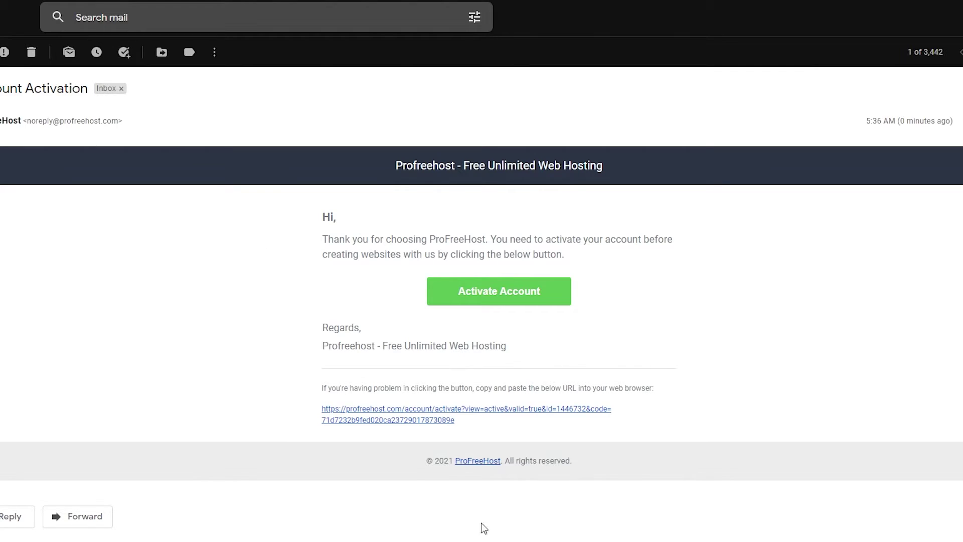
click(505, 302)
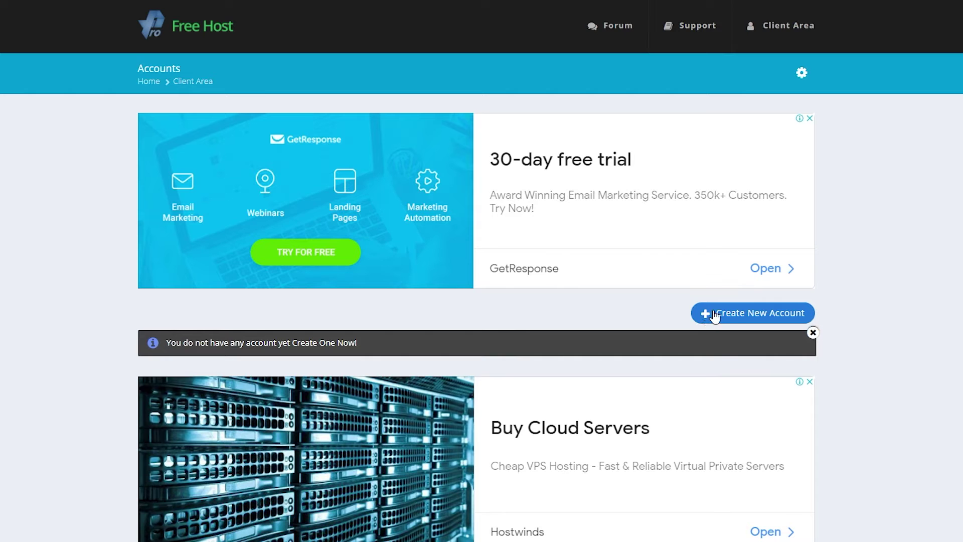
Start creating a new hosting account from the client area and bring up the new website form
scroll(775, 250, down, 4)
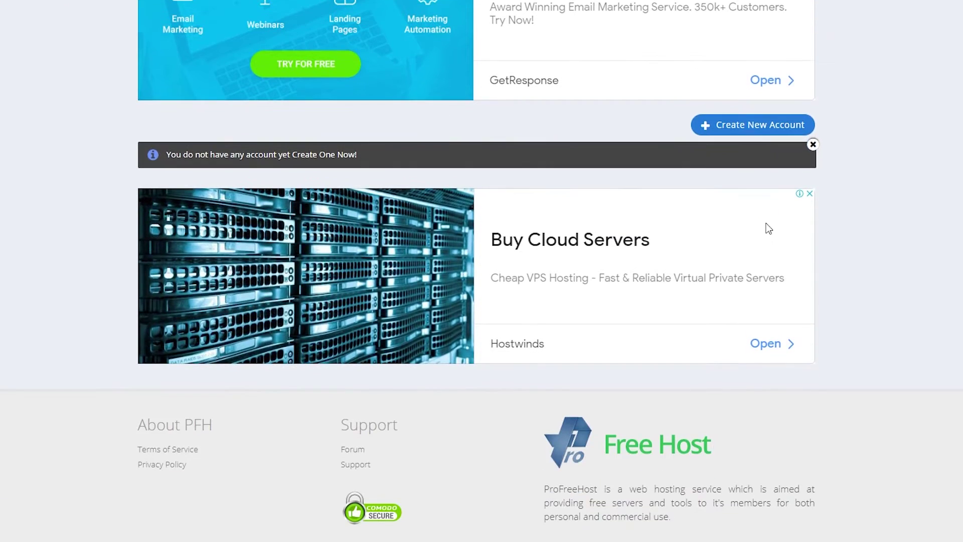
scroll(768, 228, up, 3)
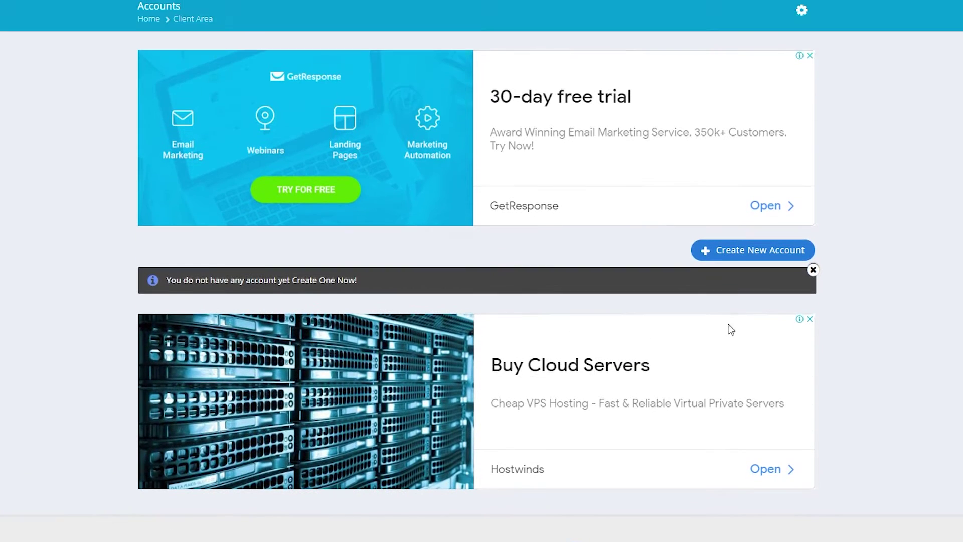
click(741, 250)
scroll(606, 290, down, 3)
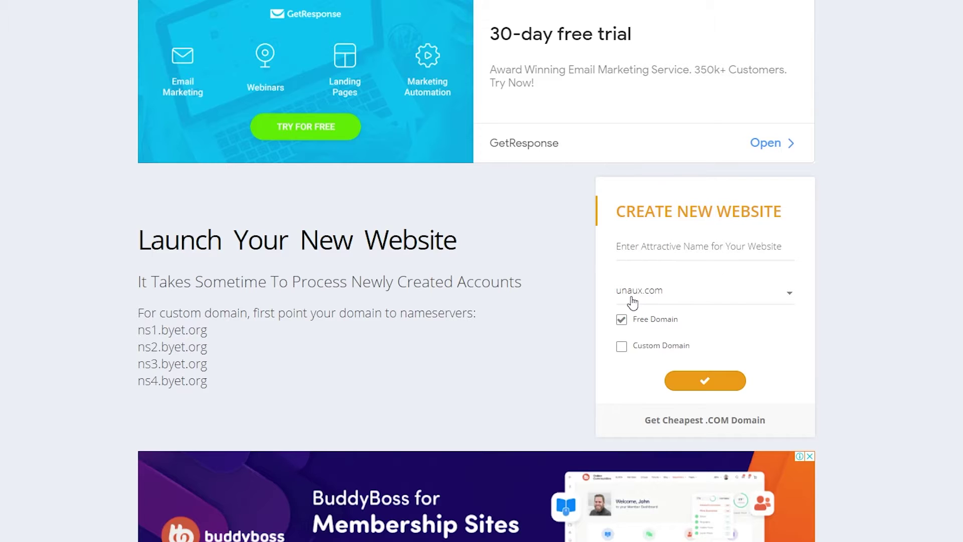
Examine the free domain extensions and the custom domain option offered in the new website form
click(730, 294)
click(730, 294)
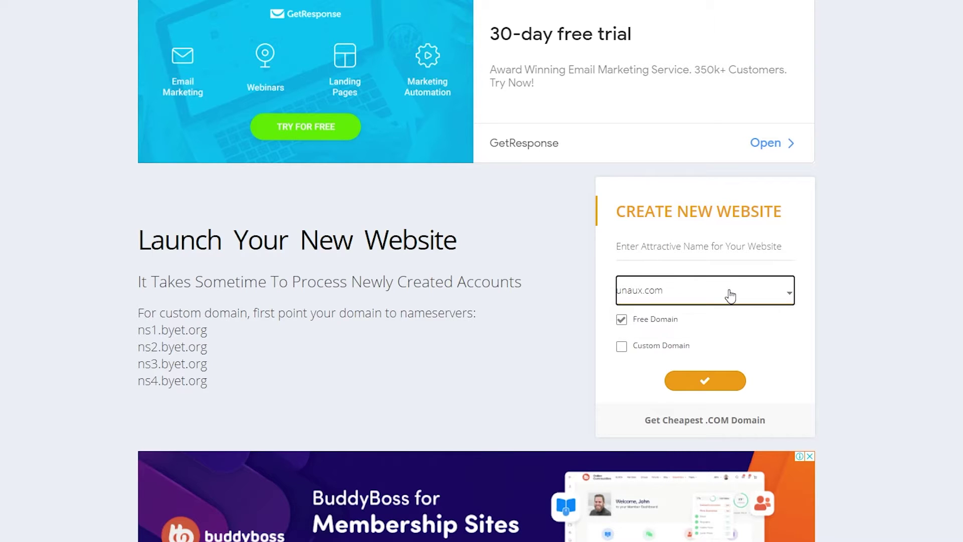
click(730, 294)
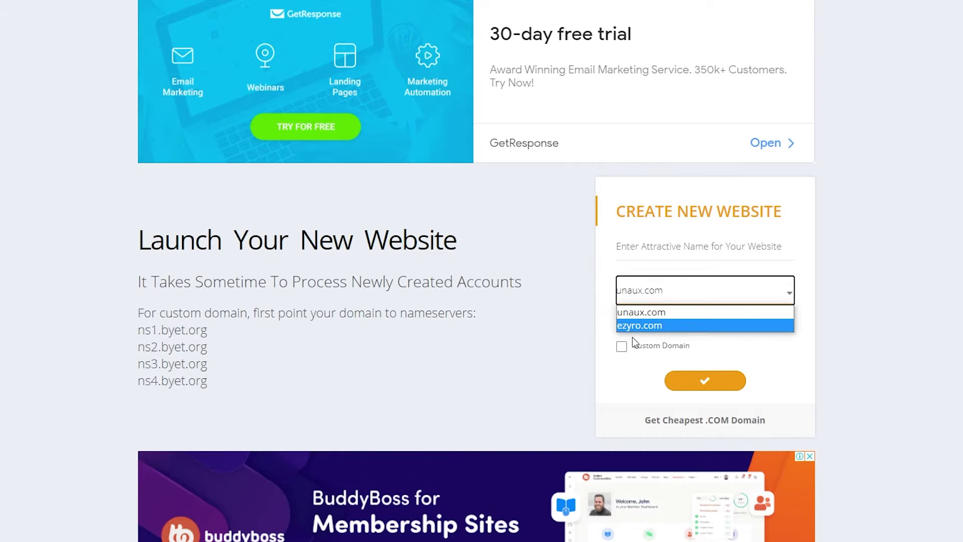
click(673, 292)
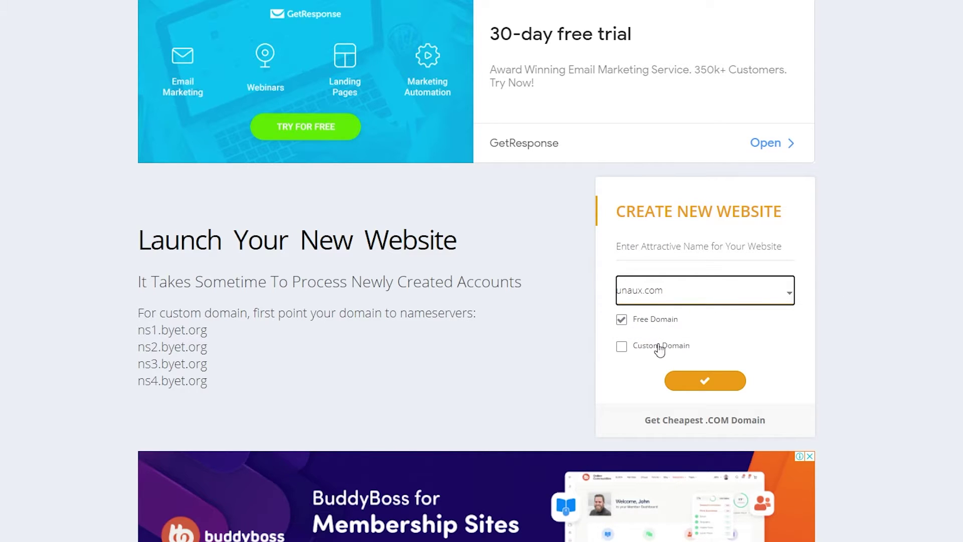
click(627, 347)
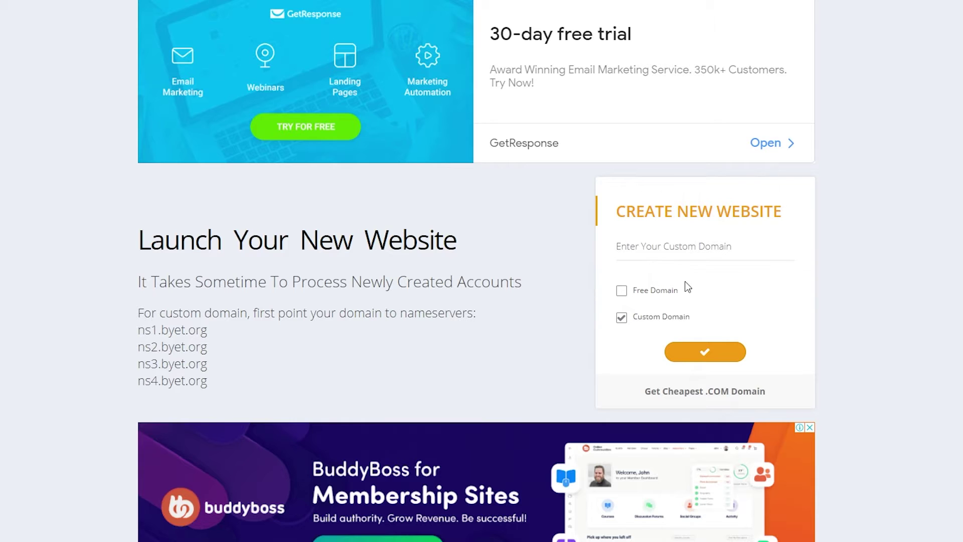
click(622, 292)
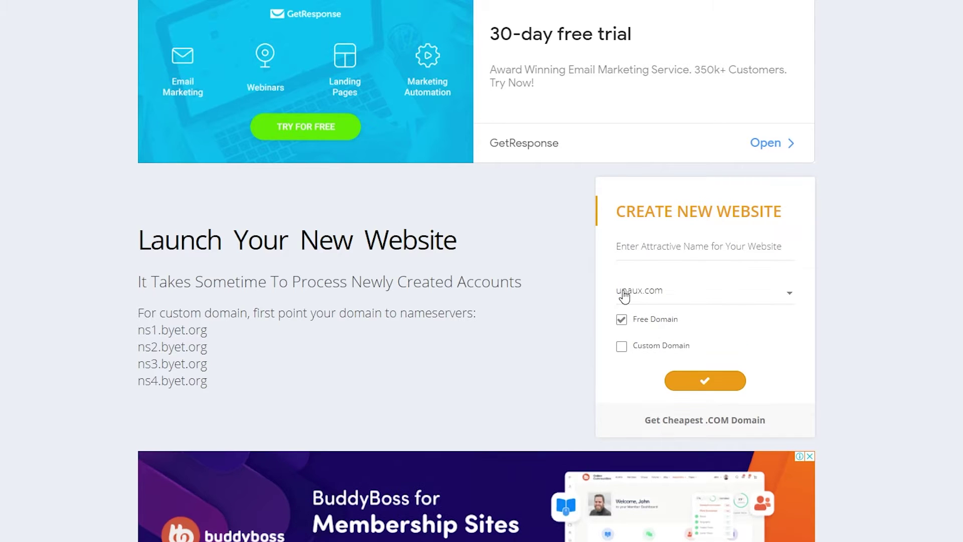
click(662, 297)
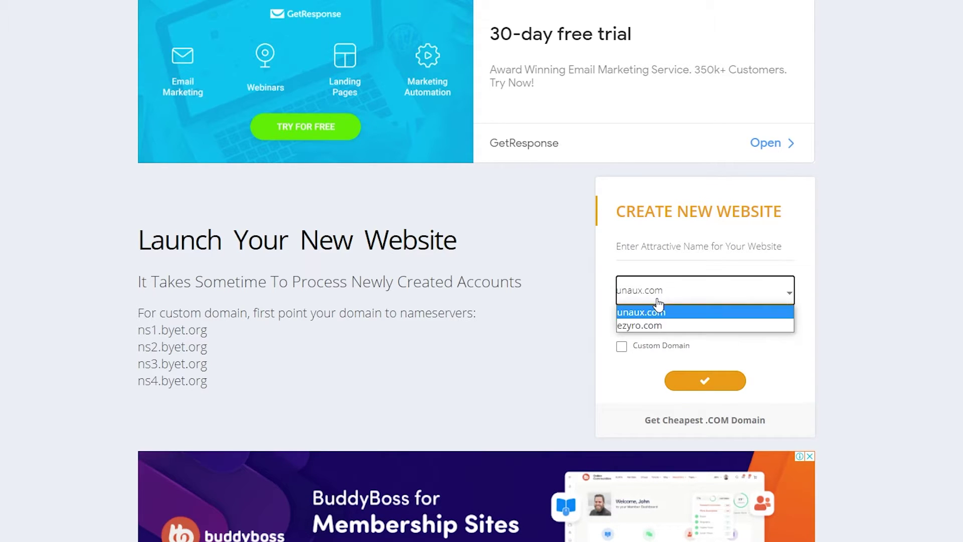
click(671, 341)
Create a new website named HowToMan on the free unaux.com domain
click(684, 246)
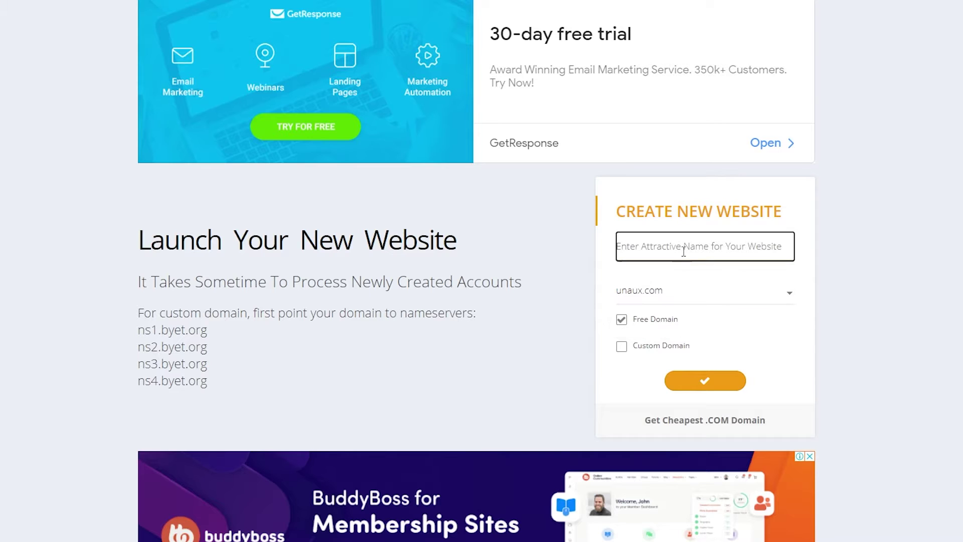
text(HowToMan)
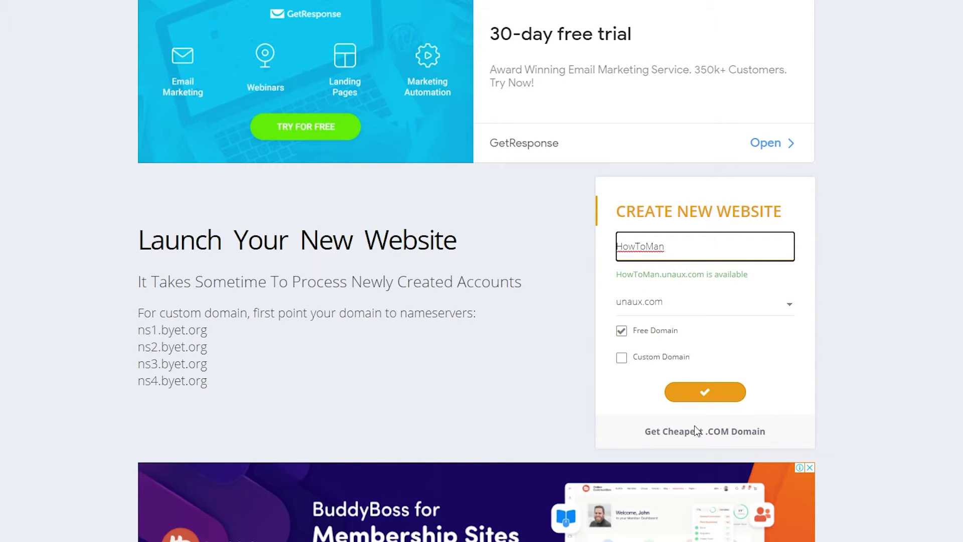
click(703, 399)
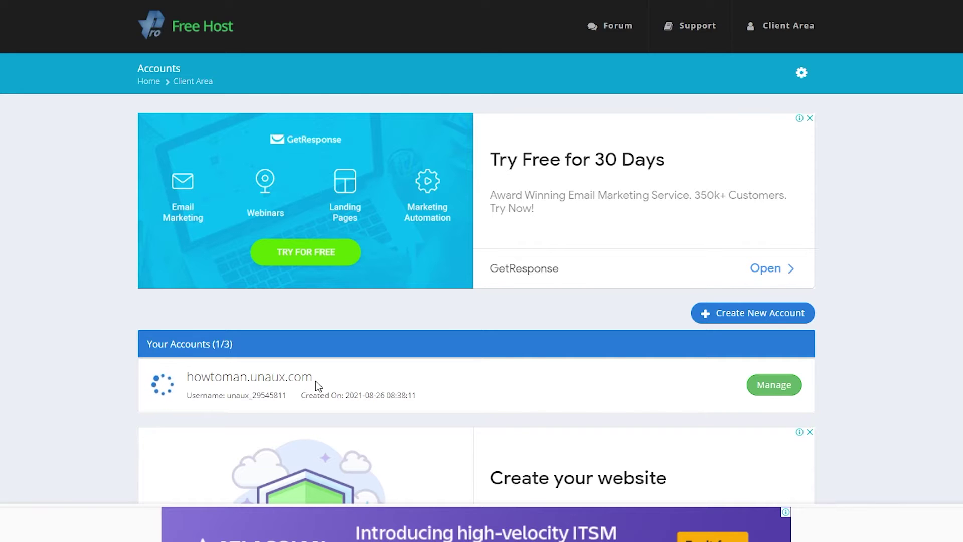
Open the management page of the howtoman.unaux.com hosting account
scroll(775, 391, down, 1)
scroll(772, 389, down, 5)
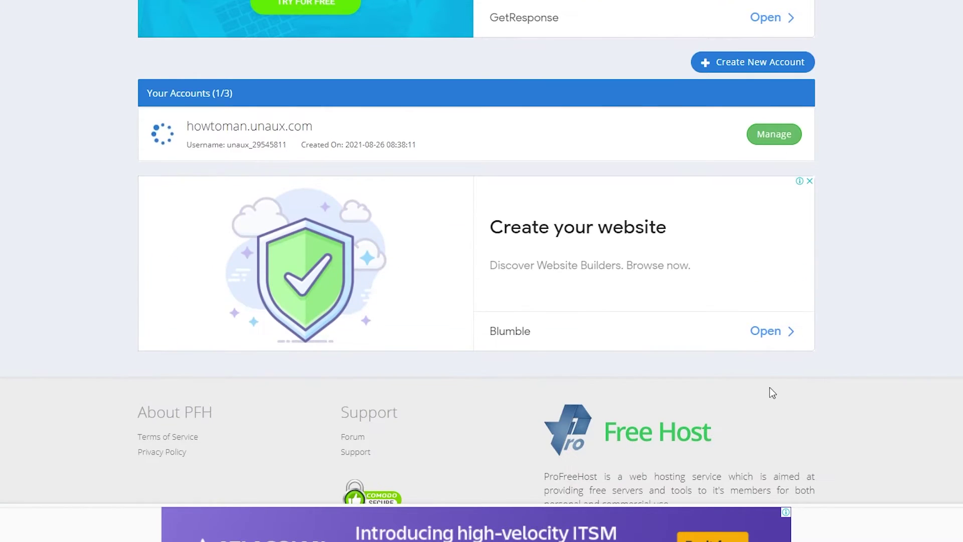
scroll(769, 164, up, 1)
scroll(778, 248, down, 3)
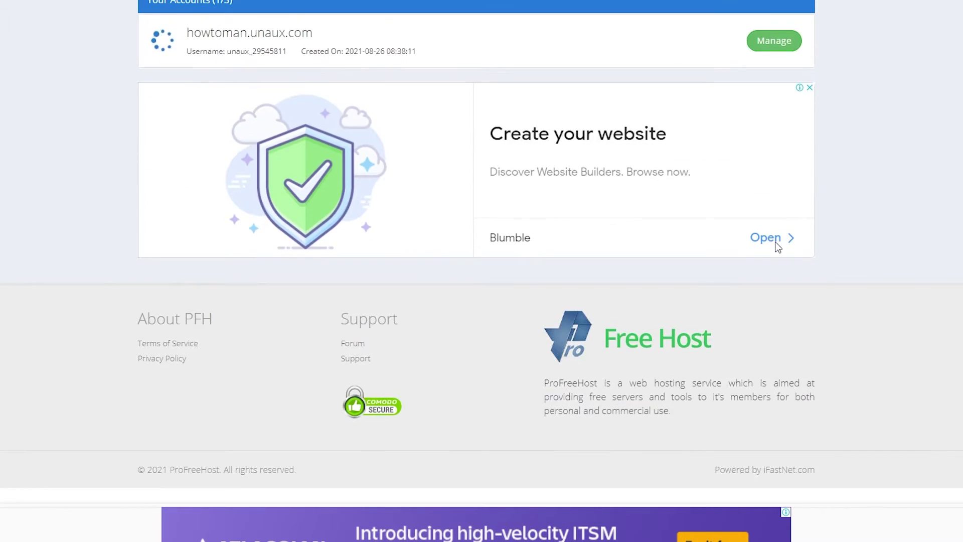
scroll(155, 486, up, 7)
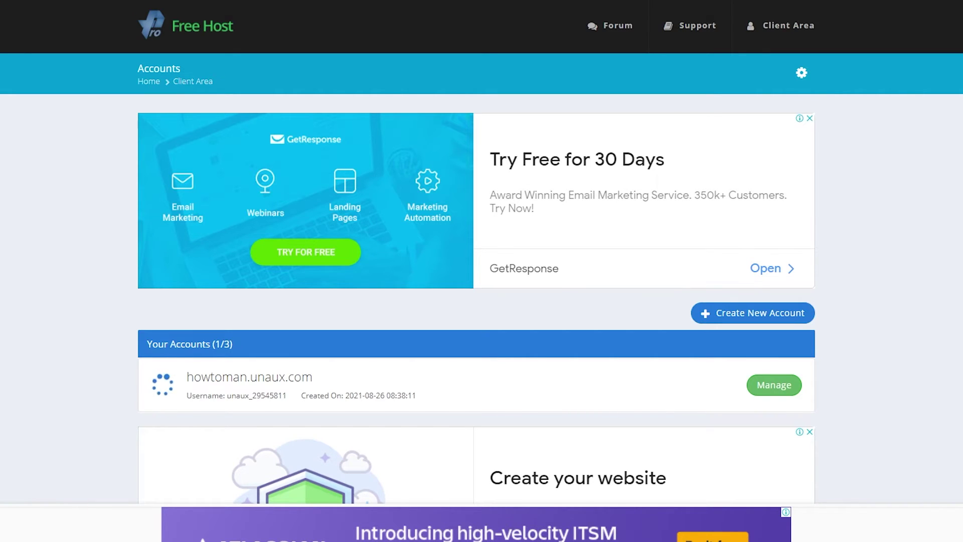
click(774, 386)
Examine the hosting account's overview, including its creation status and main domain, and highlight its username
scroll(62, 396, down, 2)
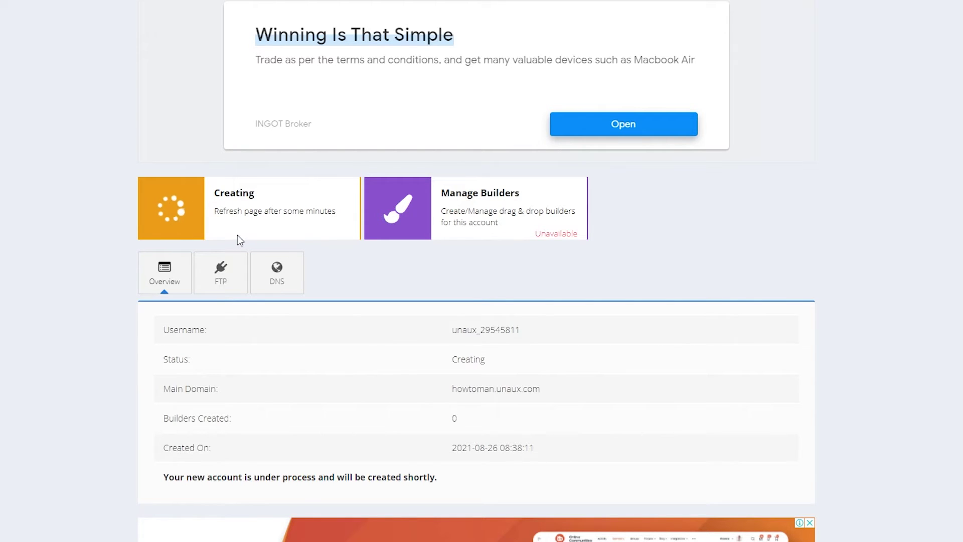
scroll(296, 338, down, 1)
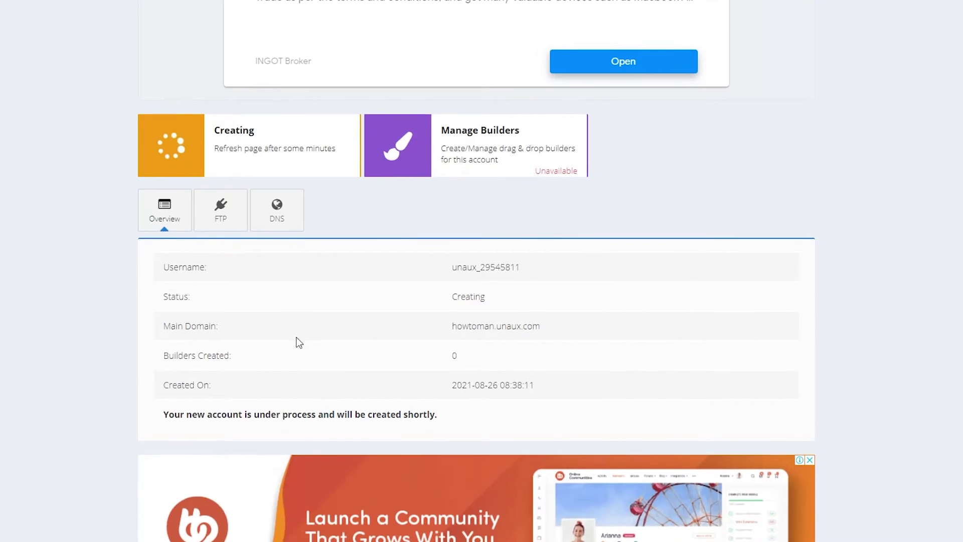
scroll(567, 336, down, 1)
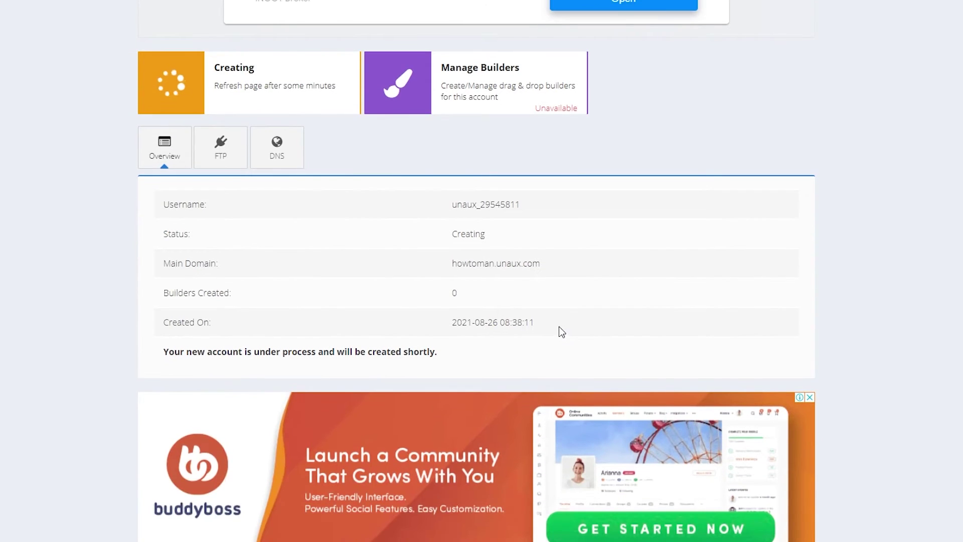
scroll(189, 205, up, 2)
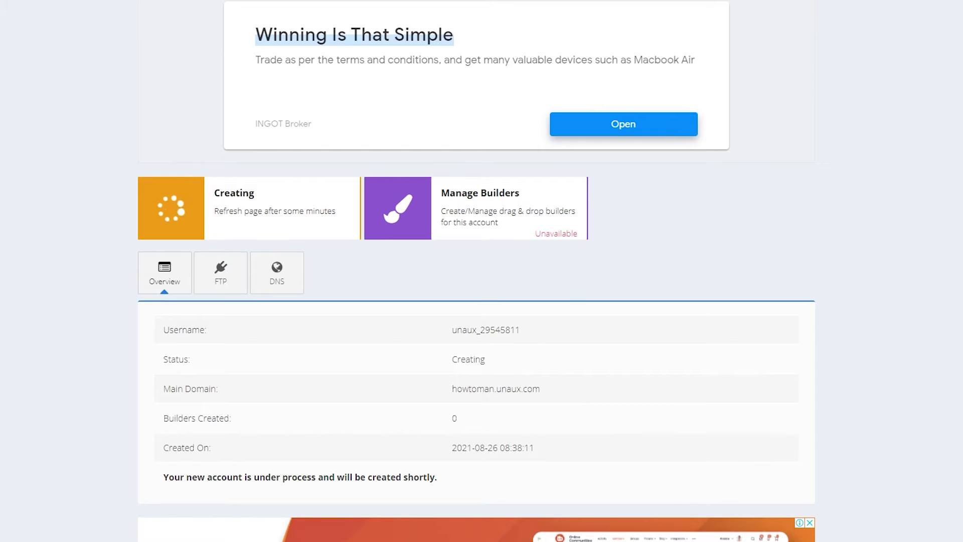
scroll(323, 254, down, 2)
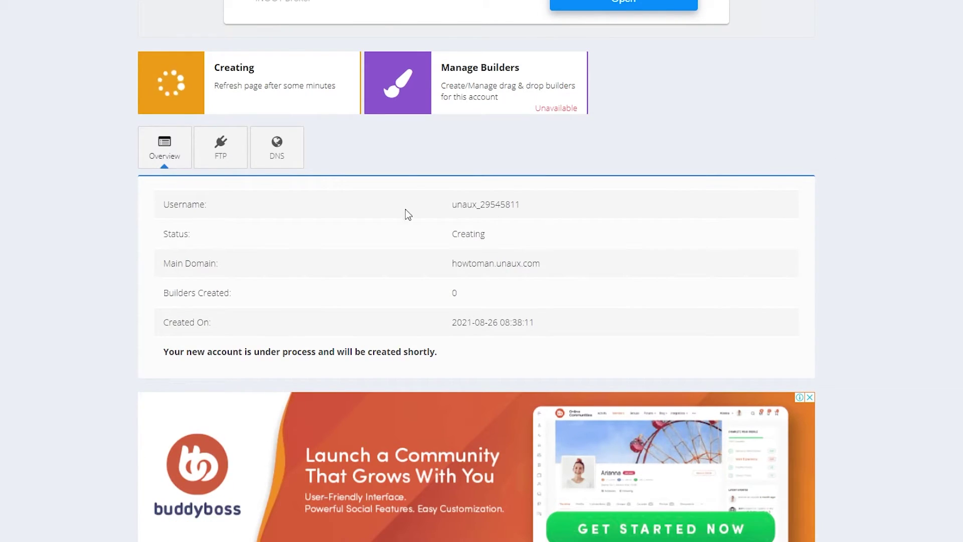
drag(450, 205, 527, 212)
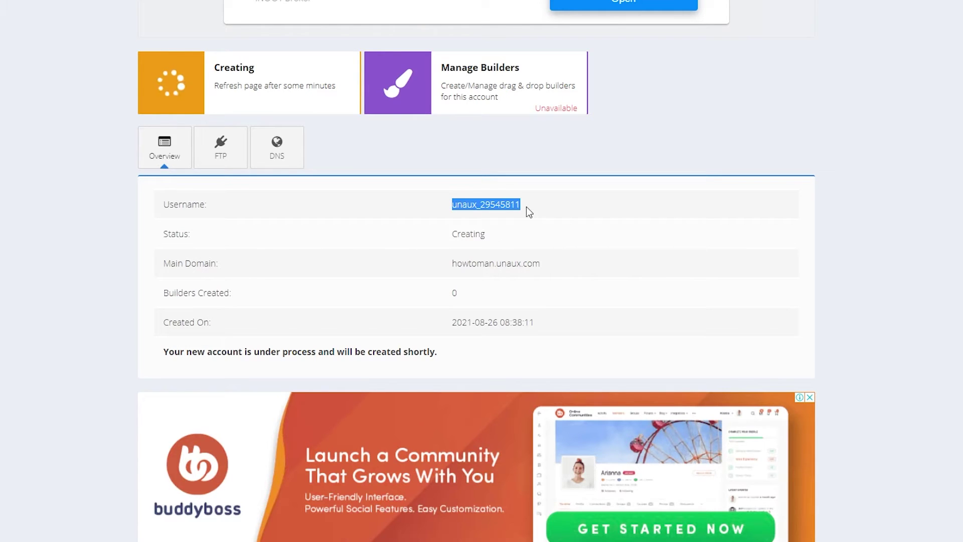
Examine the hosting account's status, main domain and creation date in its overview
drag(450, 234, 480, 234)
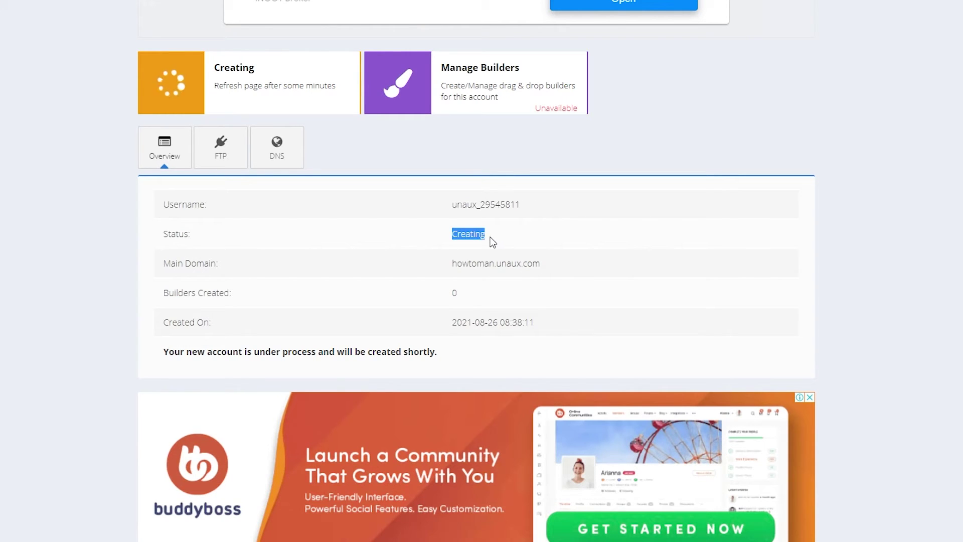
click(503, 248)
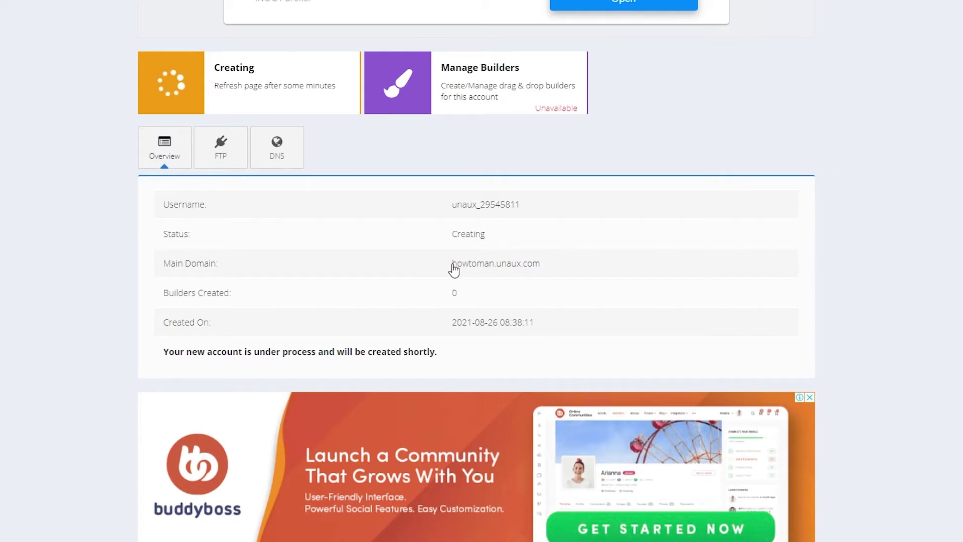
drag(452, 263, 540, 265)
drag(535, 324, 430, 330)
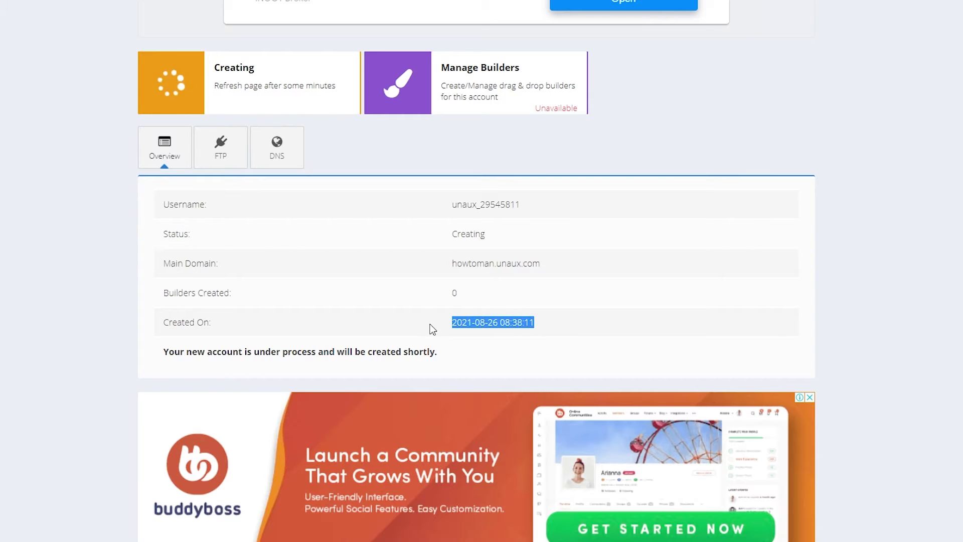
Review the hosting account's FTP and DNS details, and return to its overview
click(221, 147)
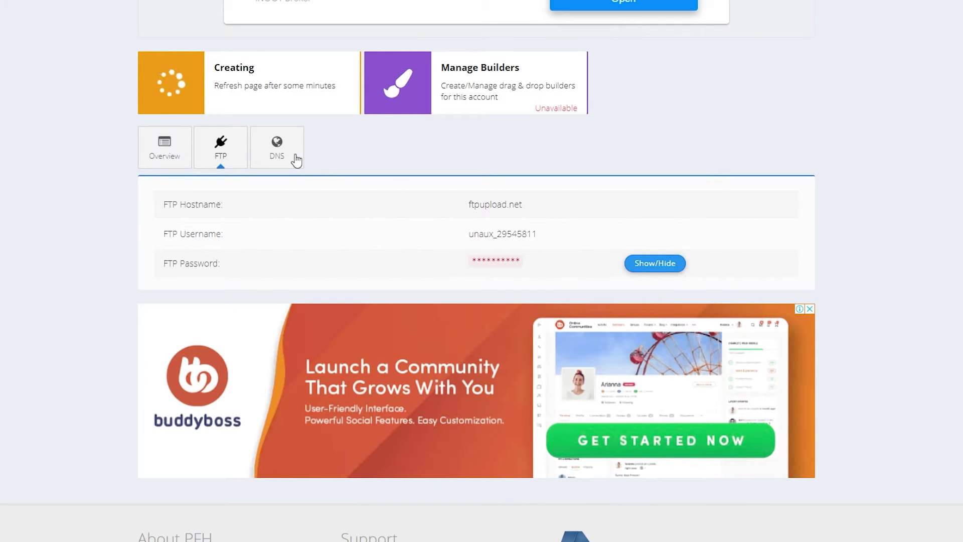
click(277, 150)
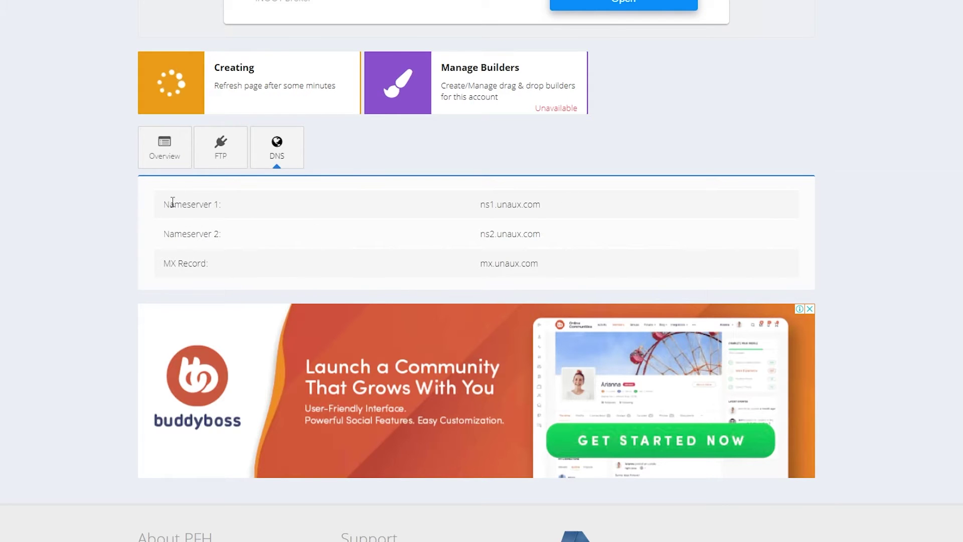
click(167, 166)
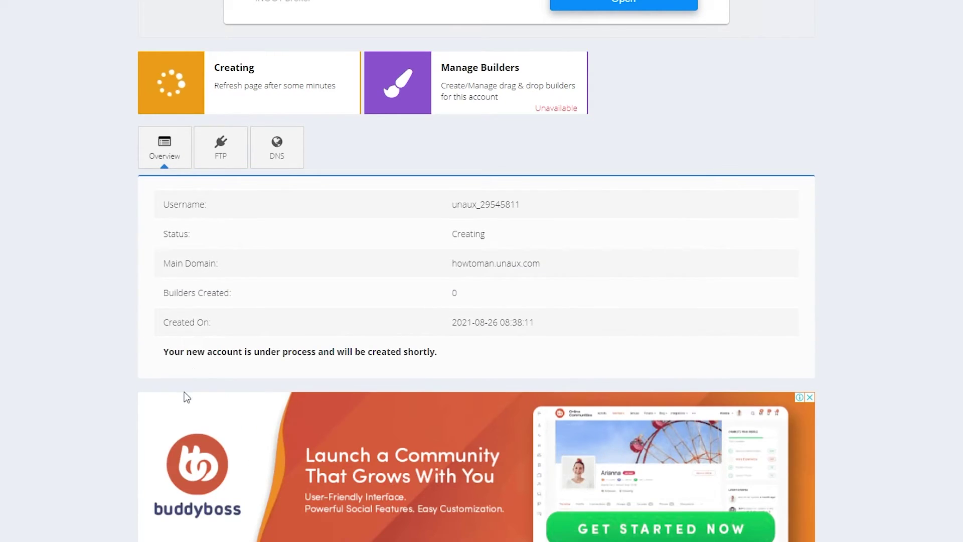
Refresh the management page of howtoman.unaux.com and review the account's status and management options
scroll(186, 396, up, 4)
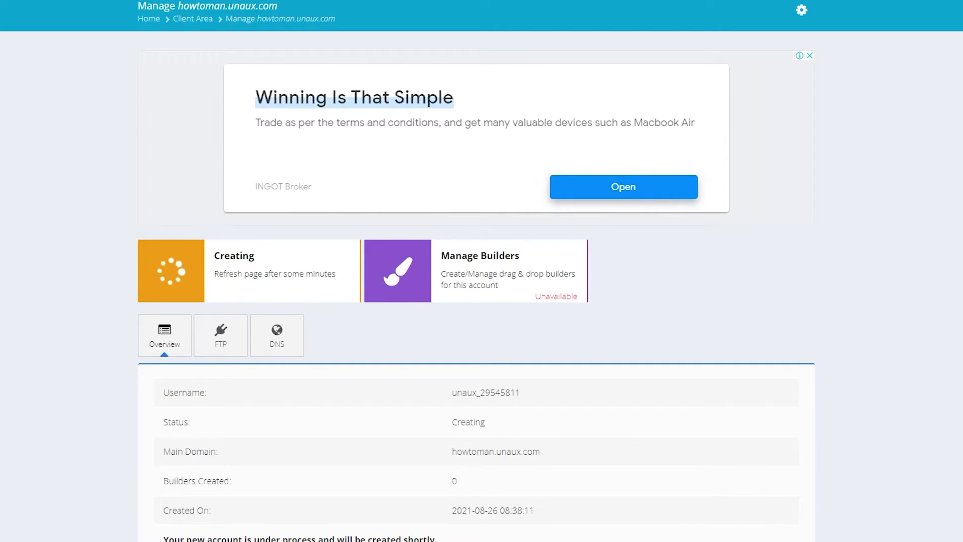
key(F5)
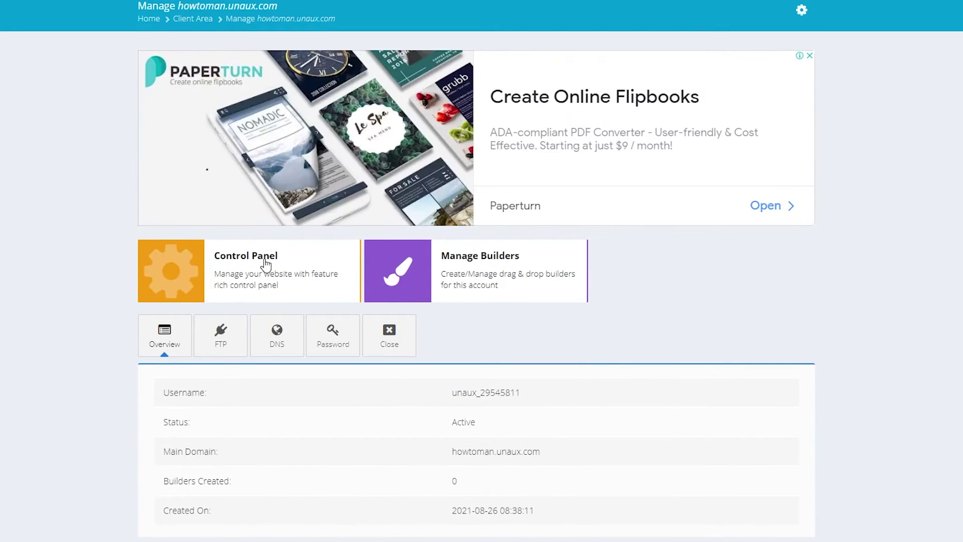
scroll(278, 279, down, 1)
scroll(499, 331, down, 2)
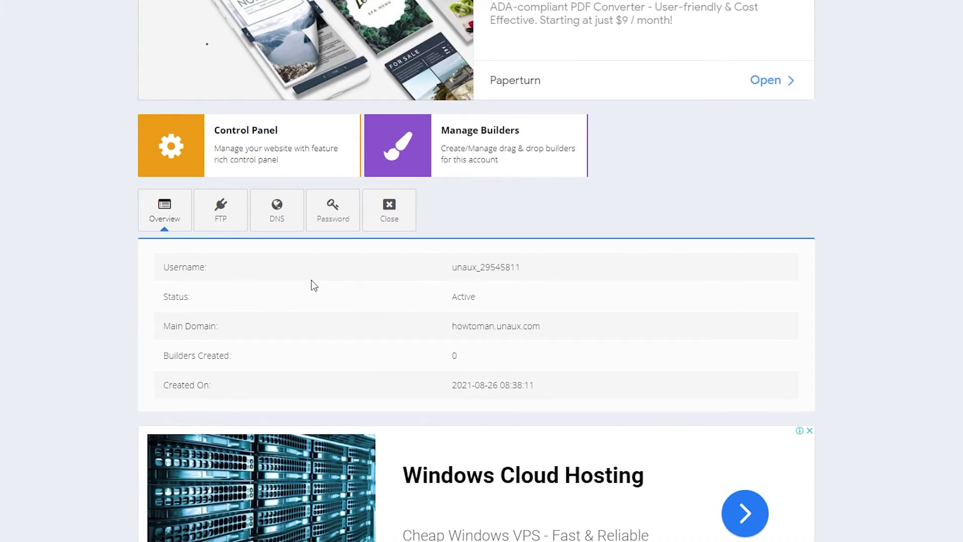
scroll(607, 437, up, 3)
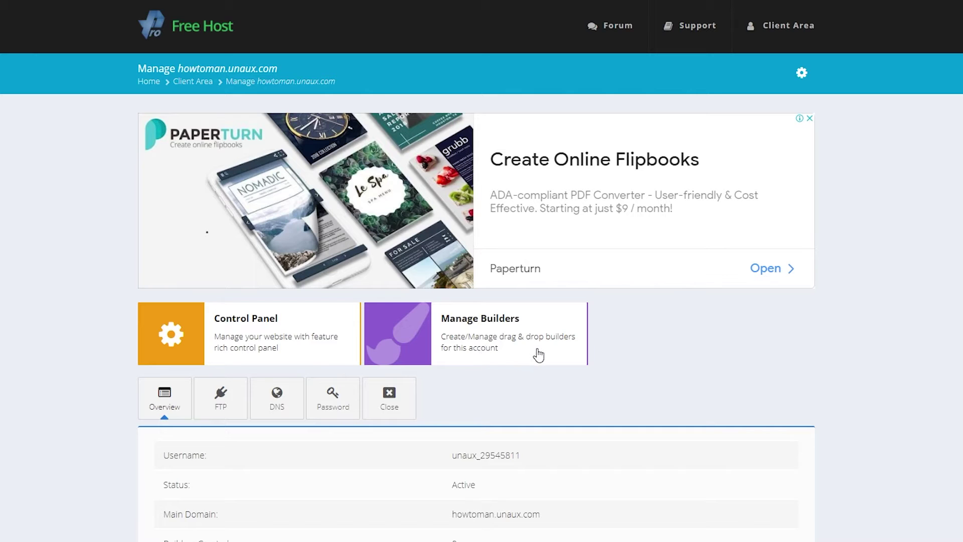
scroll(518, 364, down, 5)
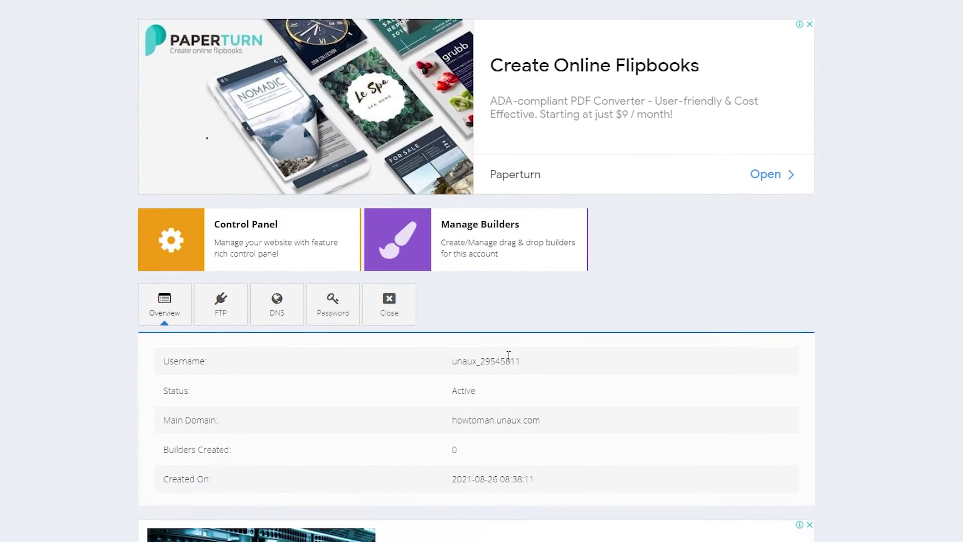
Open the hosting account's control panel and approve receiving service notification emails
scroll(478, 356, up, 4)
click(212, 272)
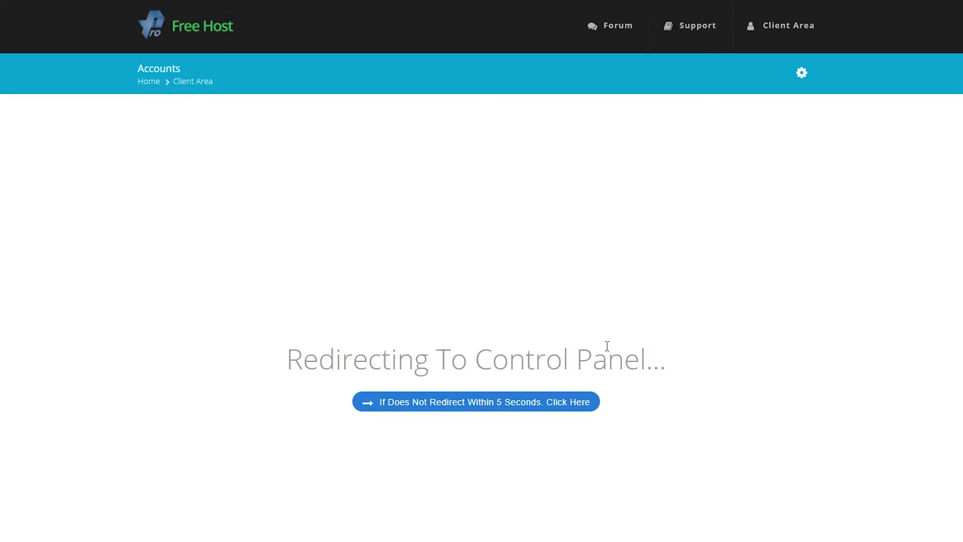
click(523, 411)
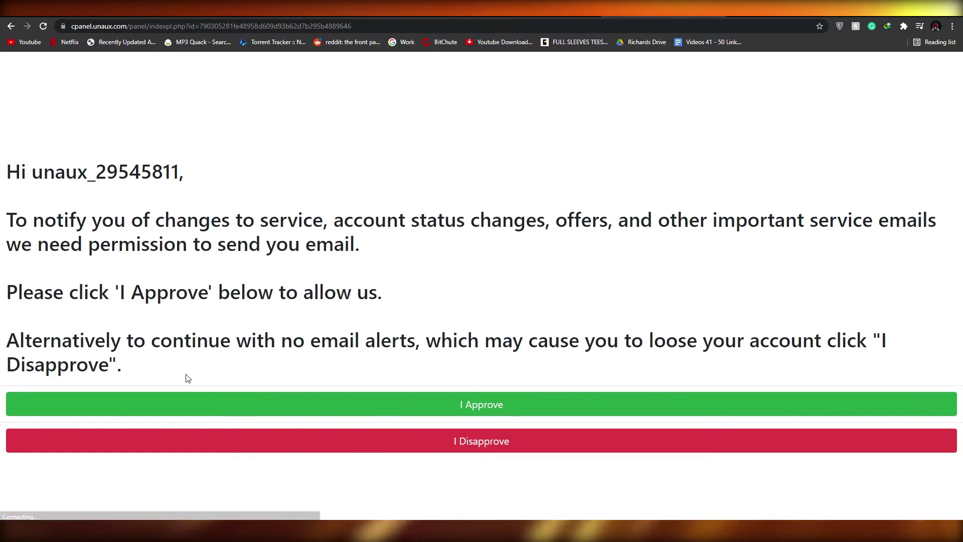
click(512, 404)
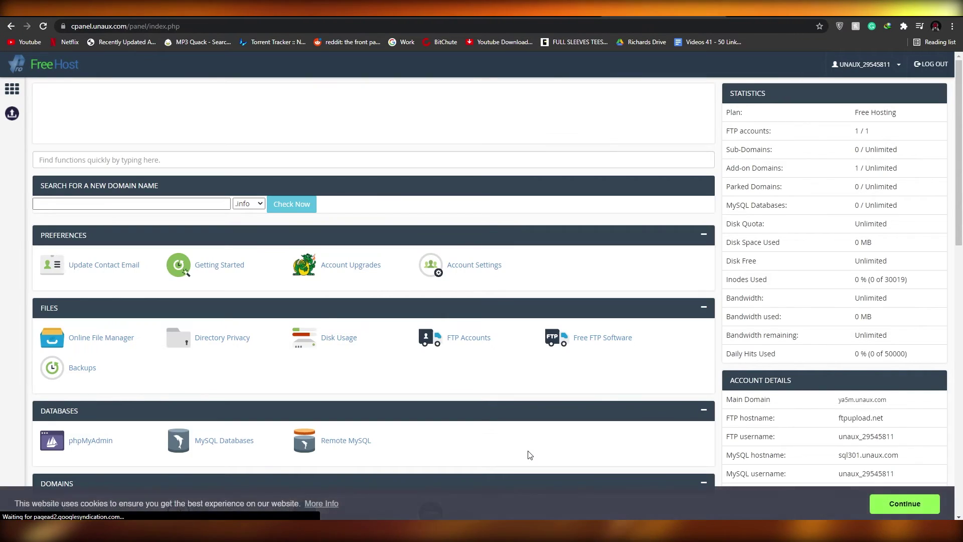
Examine the tools in the control panel's sections, from preferences, files and databases to domains, email, metrics, security and software
scroll(260, 337, down, 2)
scroll(260, 337, up, 2)
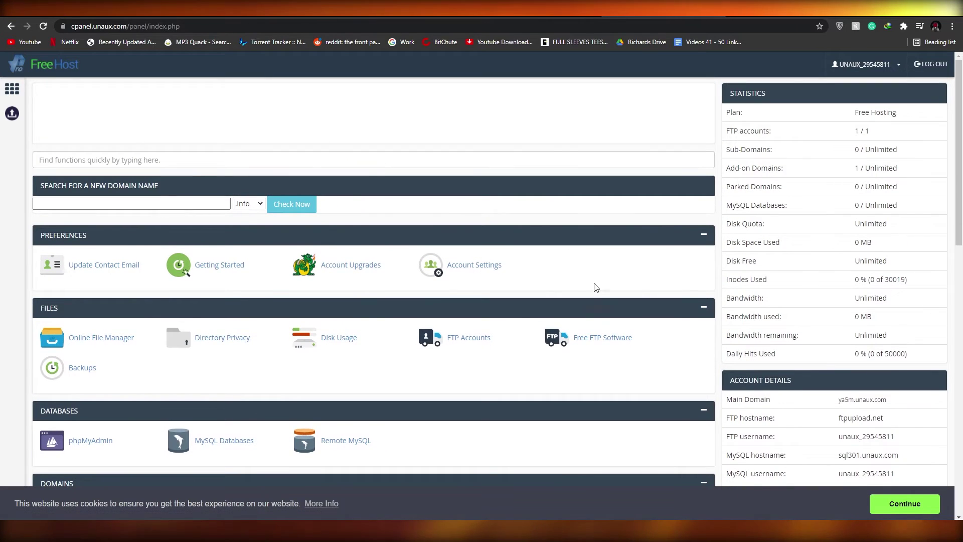
scroll(236, 314, down, 1)
scroll(236, 306, up, 1)
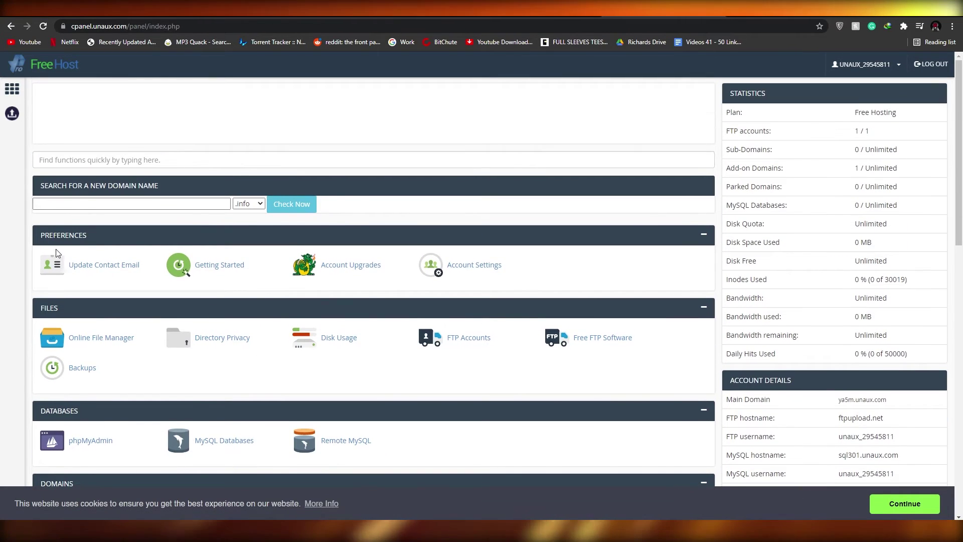
scroll(430, 232, down, 1)
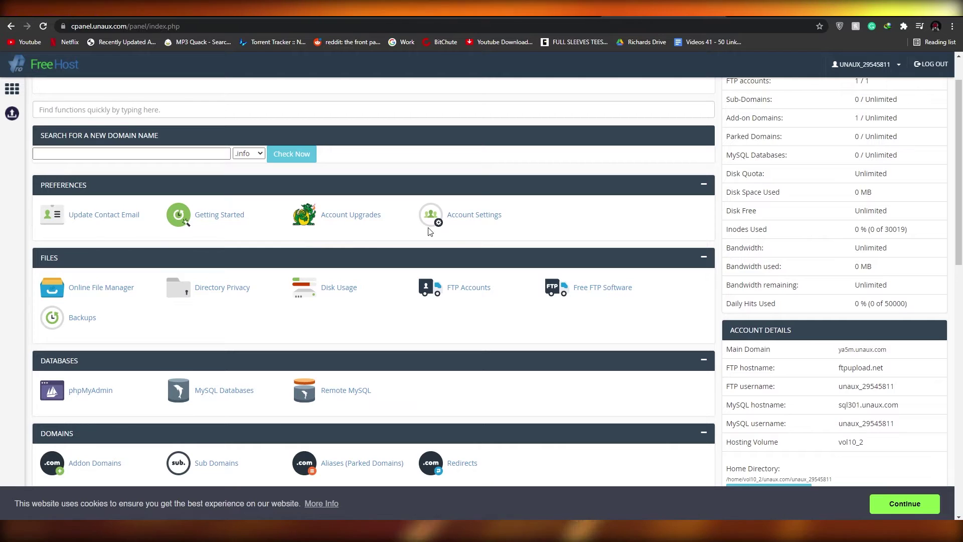
scroll(215, 271, down, 4)
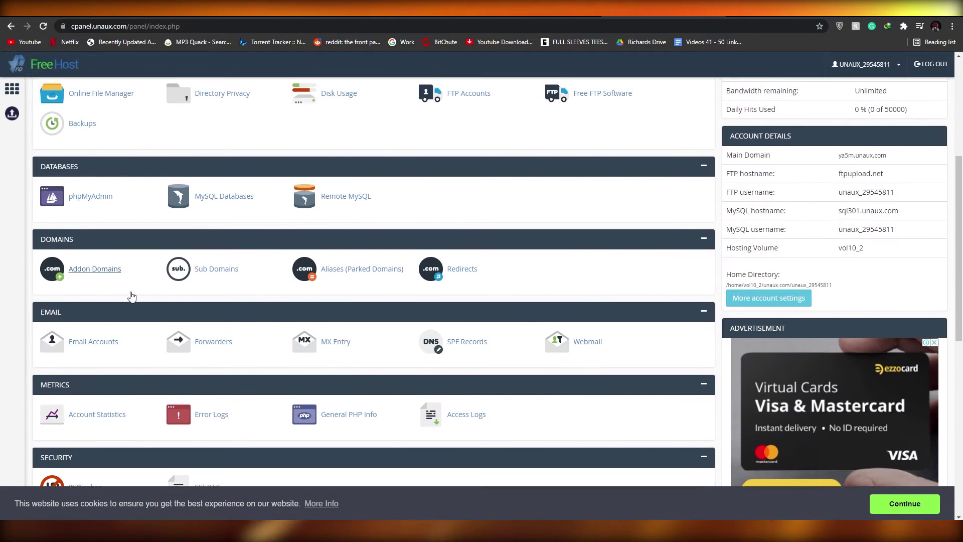
scroll(118, 311, down, 3)
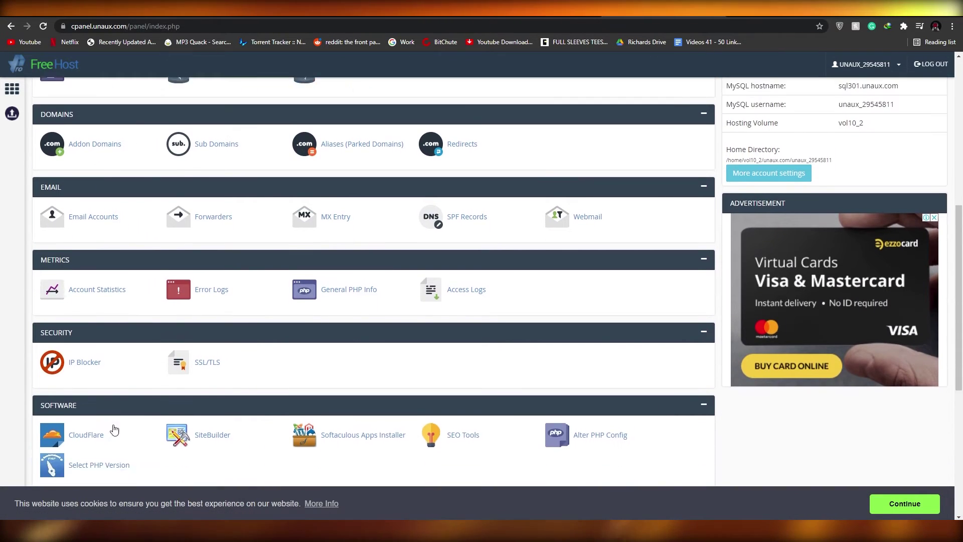
scroll(112, 436, down, 2)
scroll(594, 459, up, 9)
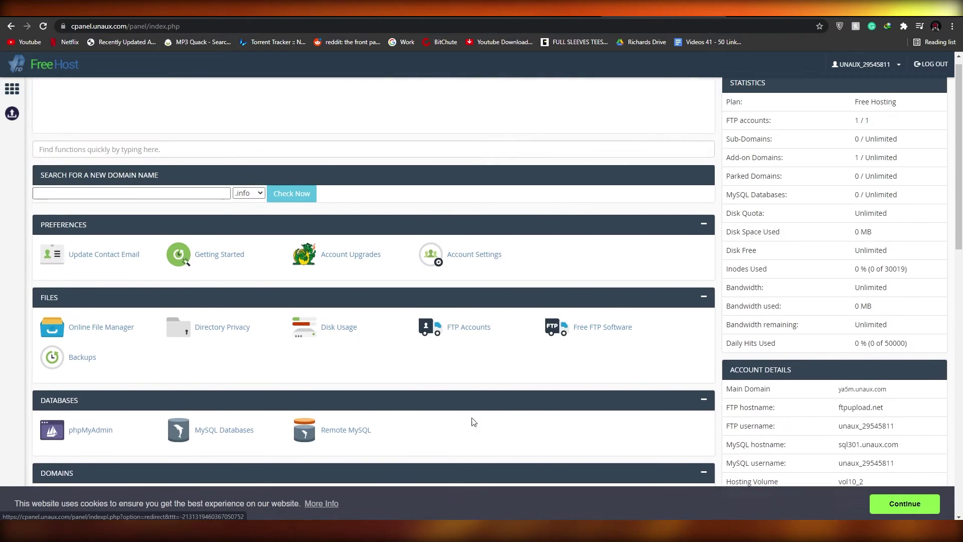
scroll(228, 314, up, 1)
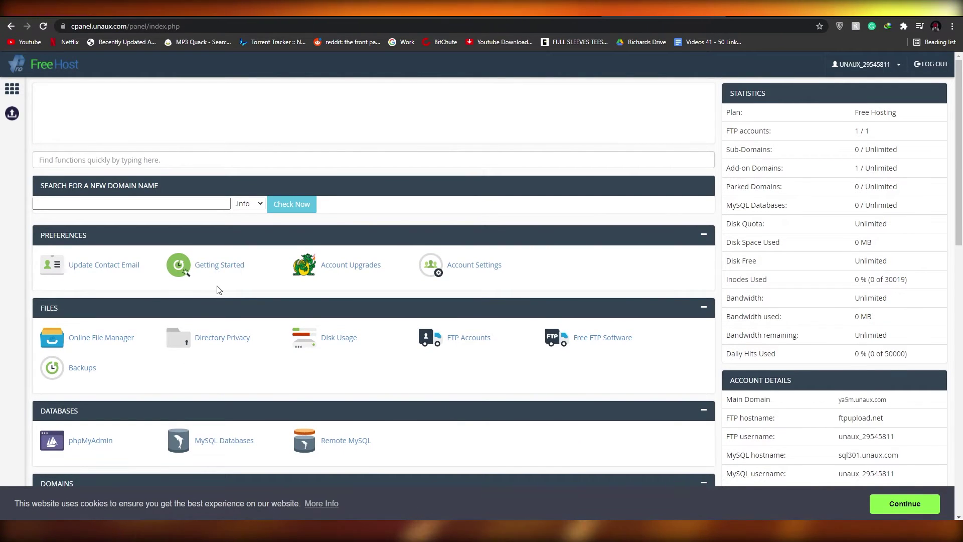
scroll(453, 276, down, 1)
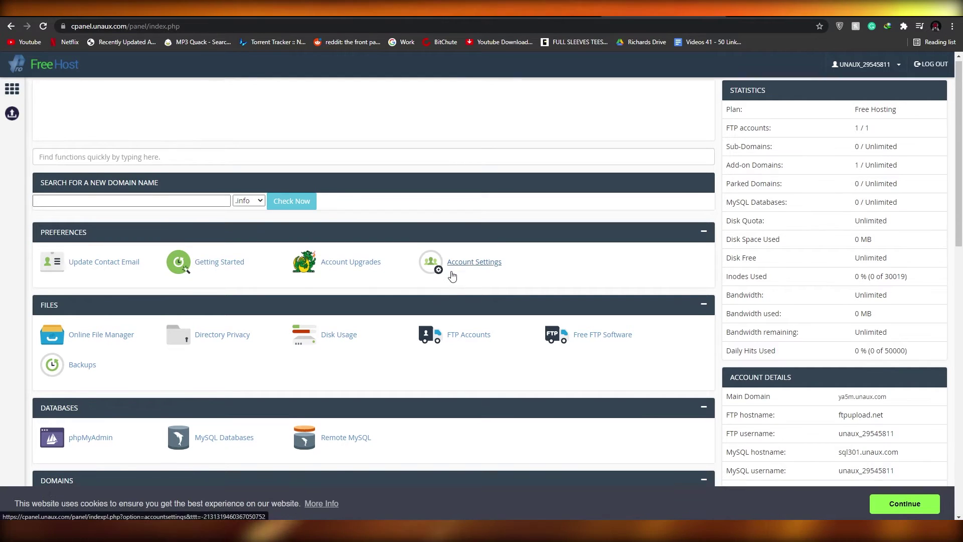
scroll(452, 276, down, 1)
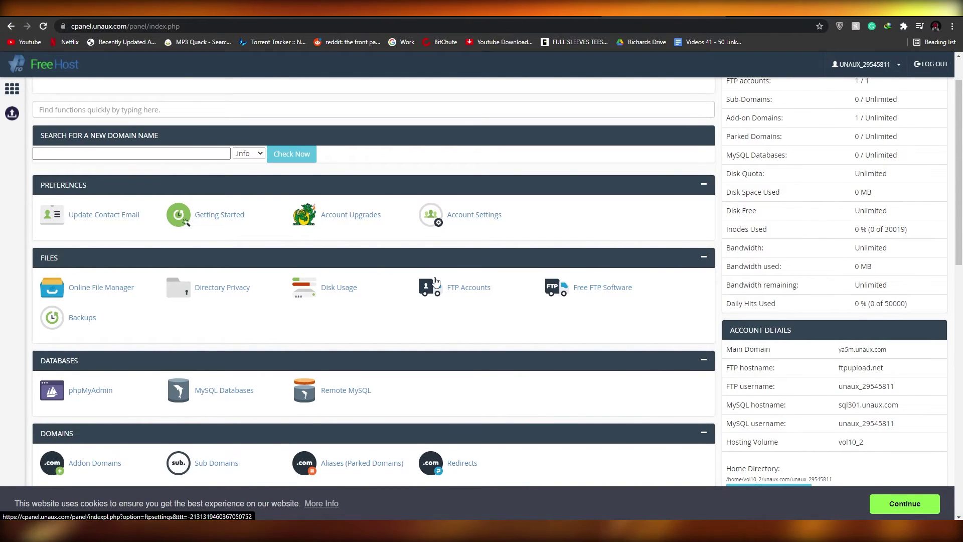
scroll(436, 282, down, 4)
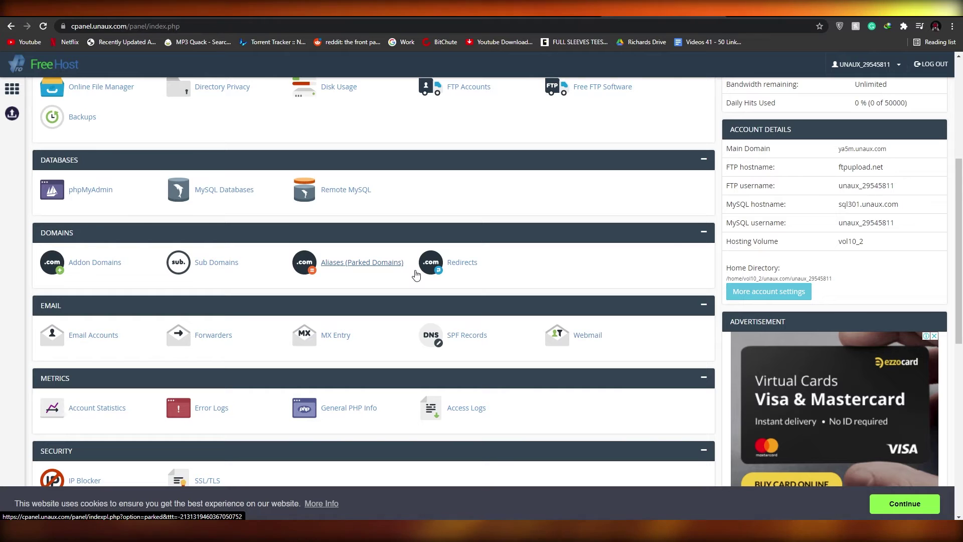
scroll(416, 272, up, 5)
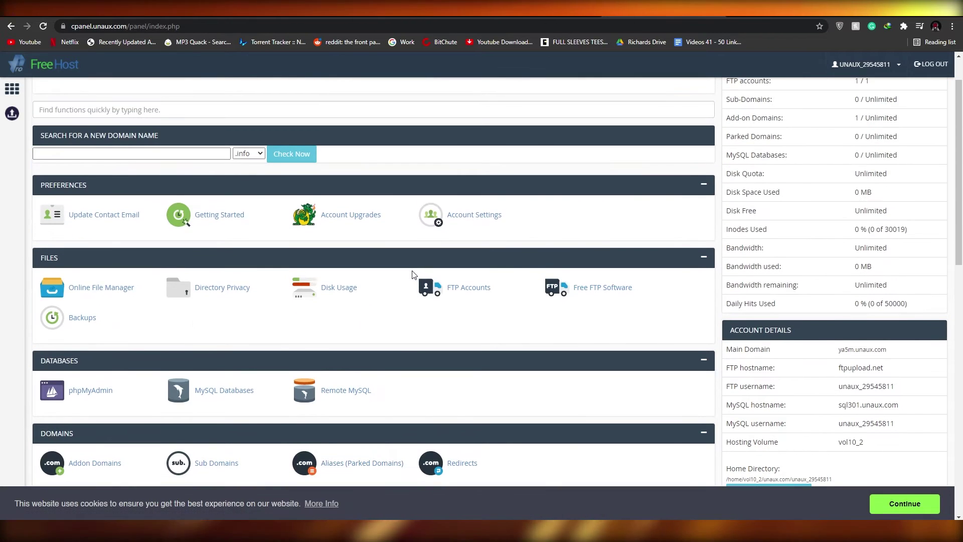
Open the Softaculous Apps Installer from the control panel's software tools
scroll(416, 274, down, 4)
scroll(413, 276, down, 6)
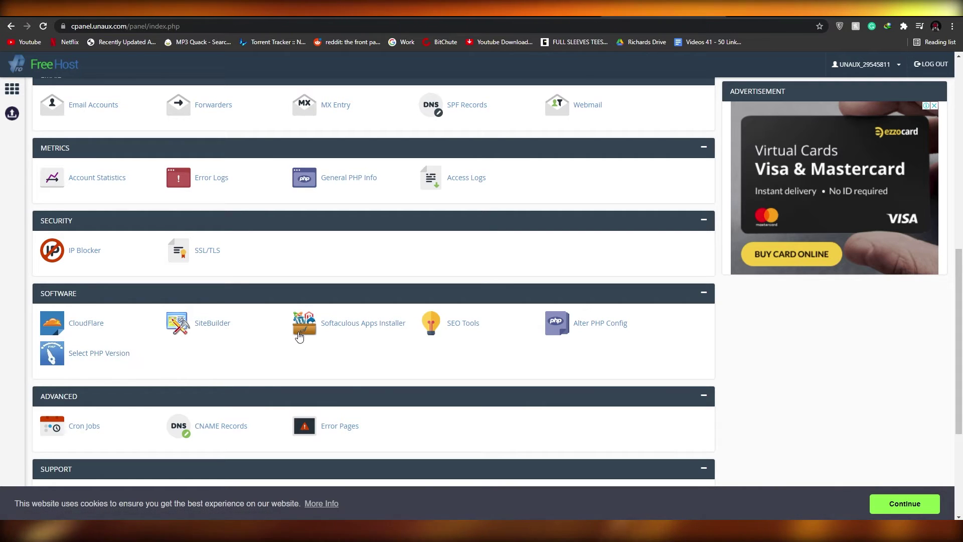
click(331, 327)
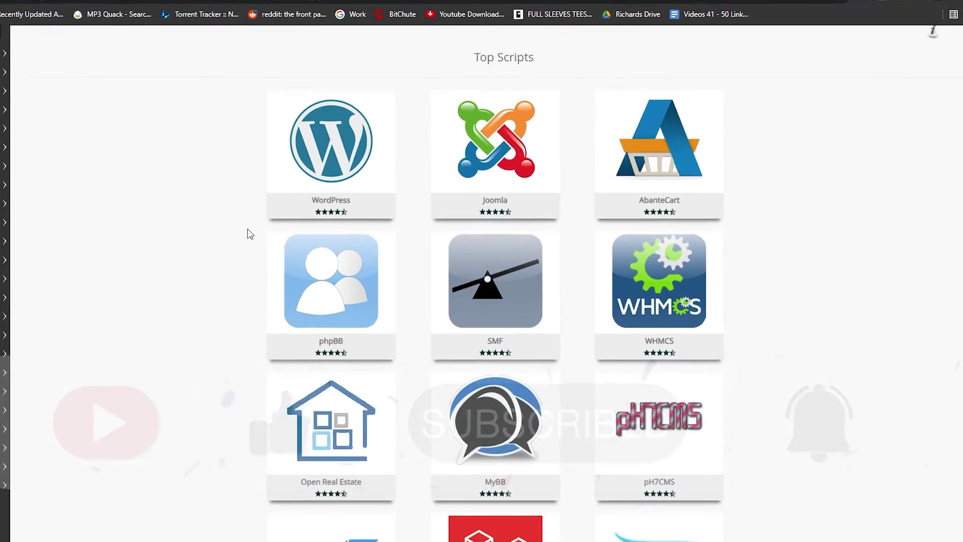
Browse the top scripts offered for installation in Softaculous
scroll(571, 246, down, 3)
scroll(522, 153, up, 5)
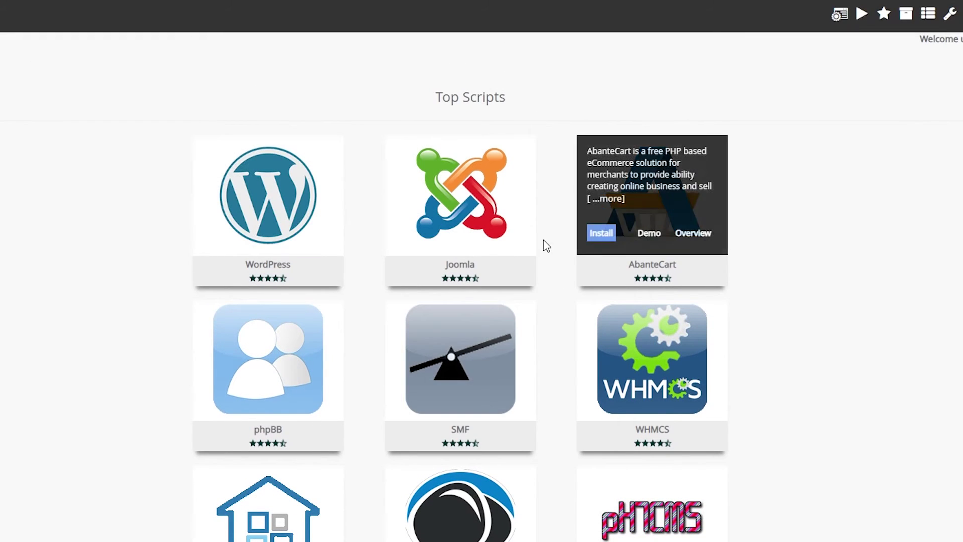
scroll(557, 243, down, 1)
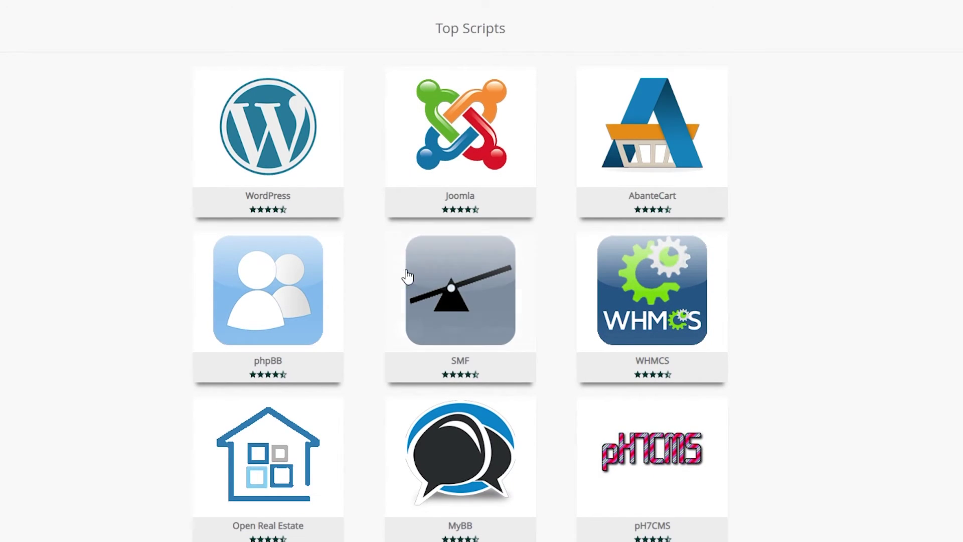
scroll(245, 329, down, 1)
scroll(354, 308, down, 1)
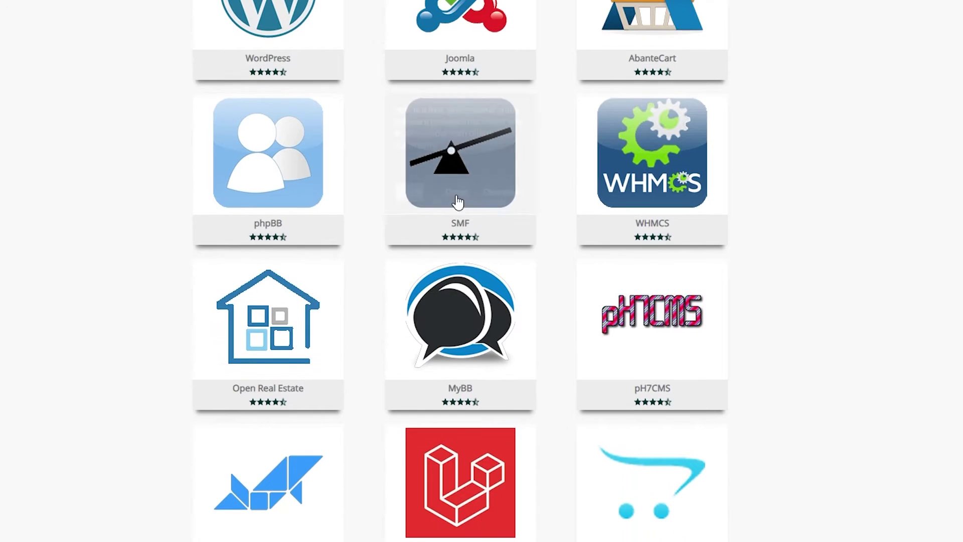
scroll(472, 185, down, 1)
scroll(627, 196, down, 2)
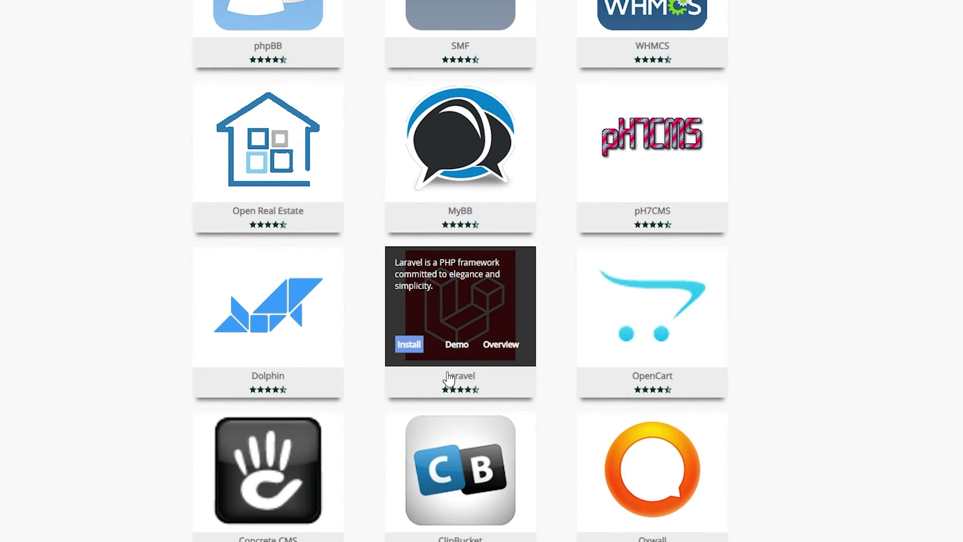
scroll(361, 294, up, 6)
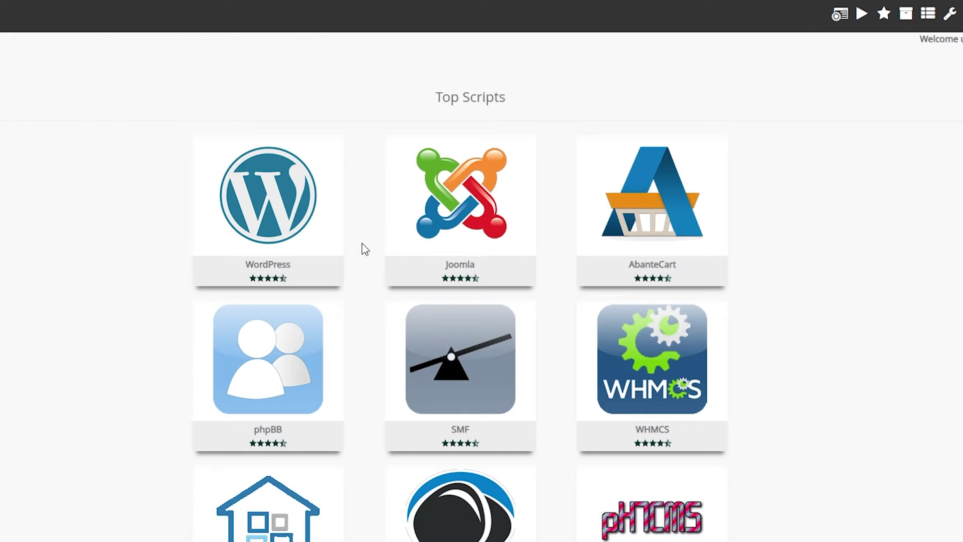
Open the WordPress installation form and bring its software setup and site settings into view
mouse_move(284, 206)
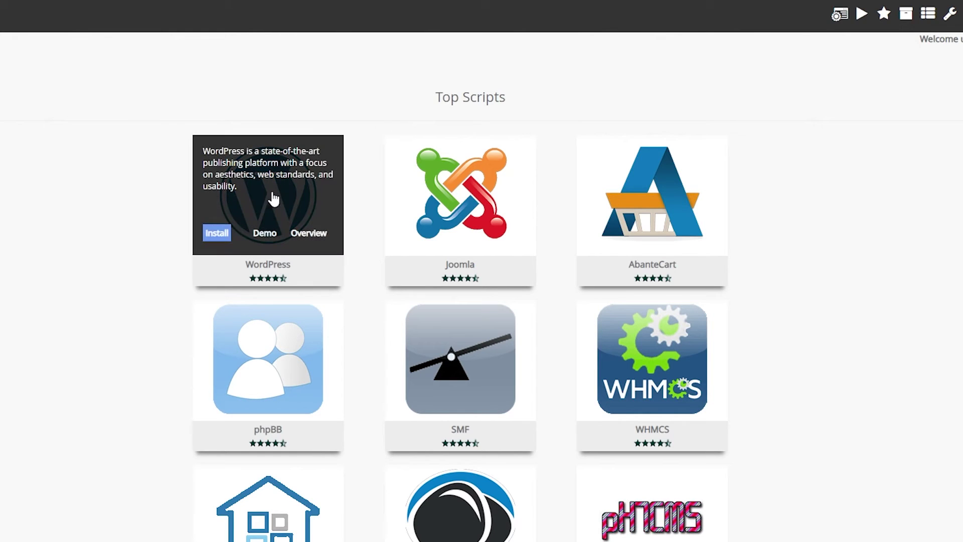
click(217, 234)
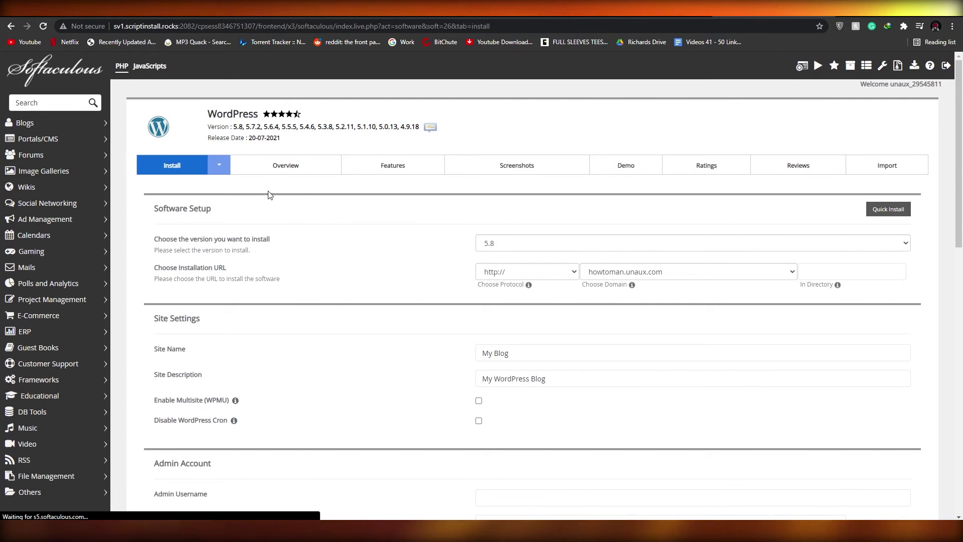
scroll(285, 189, down, 1)
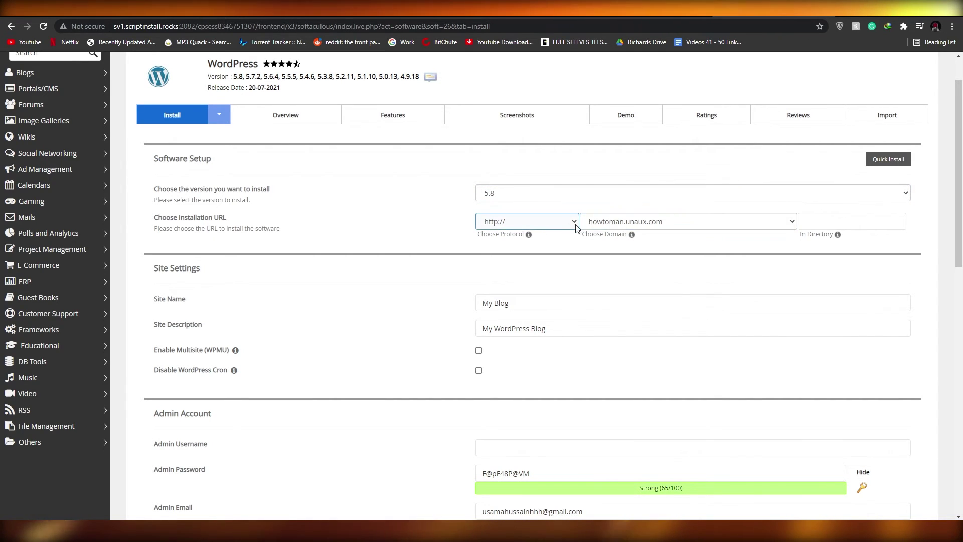
Set the WordPress site name to "HowToMan Blogs" in the site settings
scroll(491, 230, down, 2)
click(483, 224)
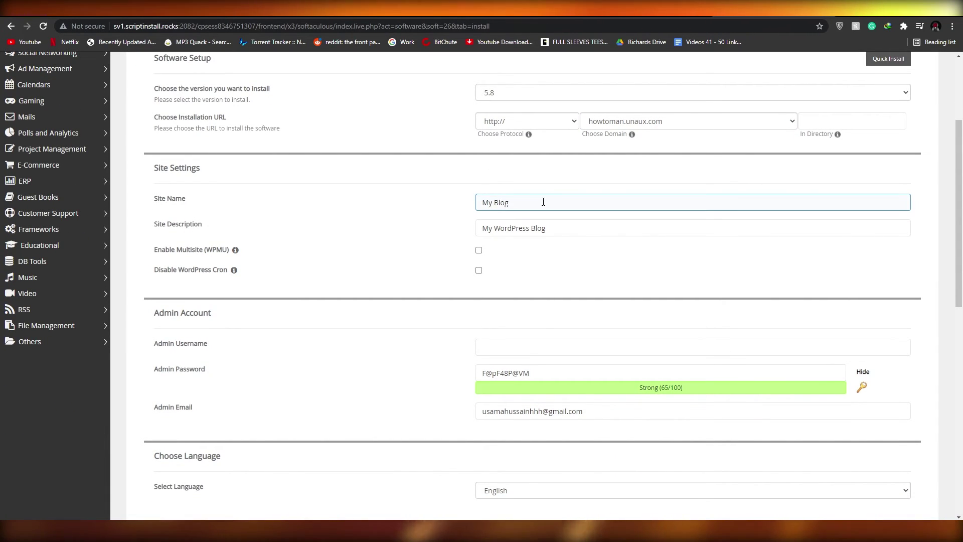
drag(543, 202, 447, 206)
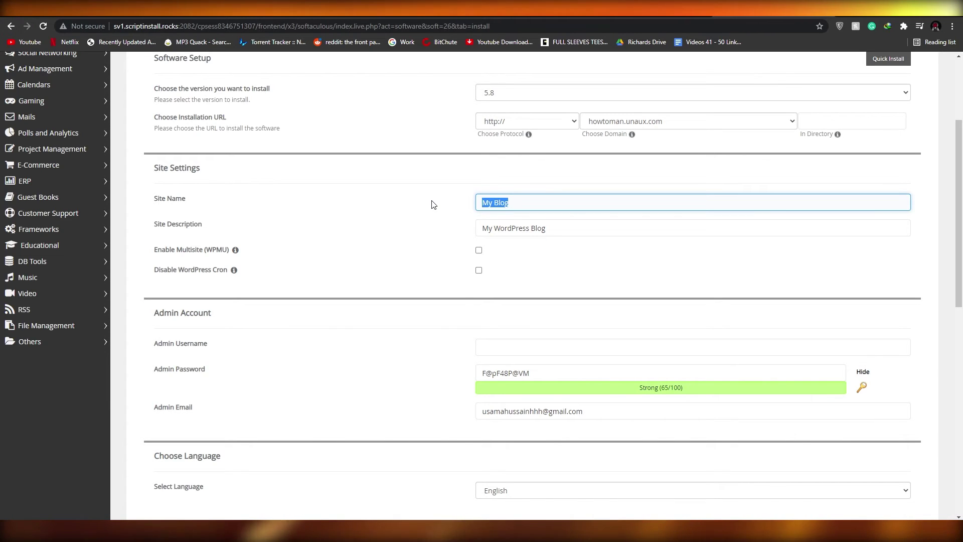
text(HowToMan Blogs)
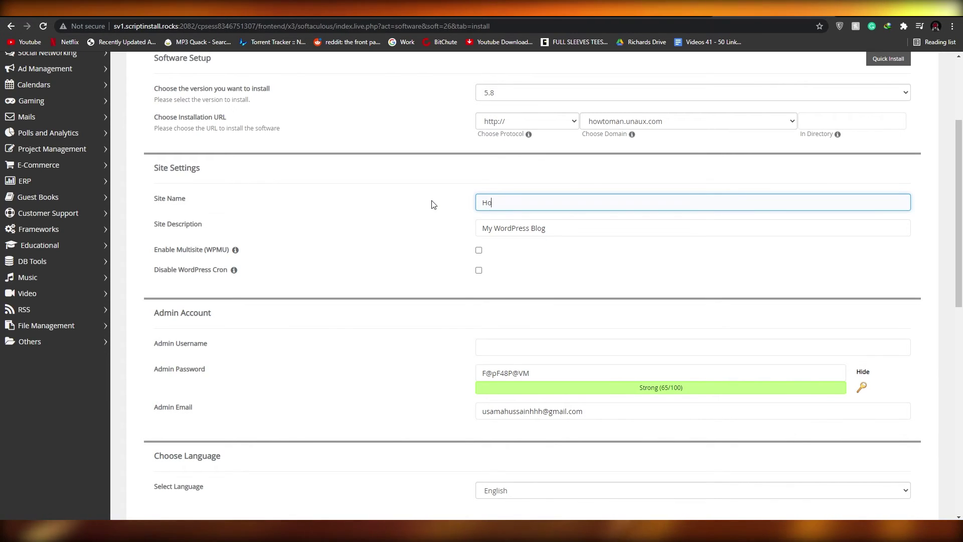
click(488, 200)
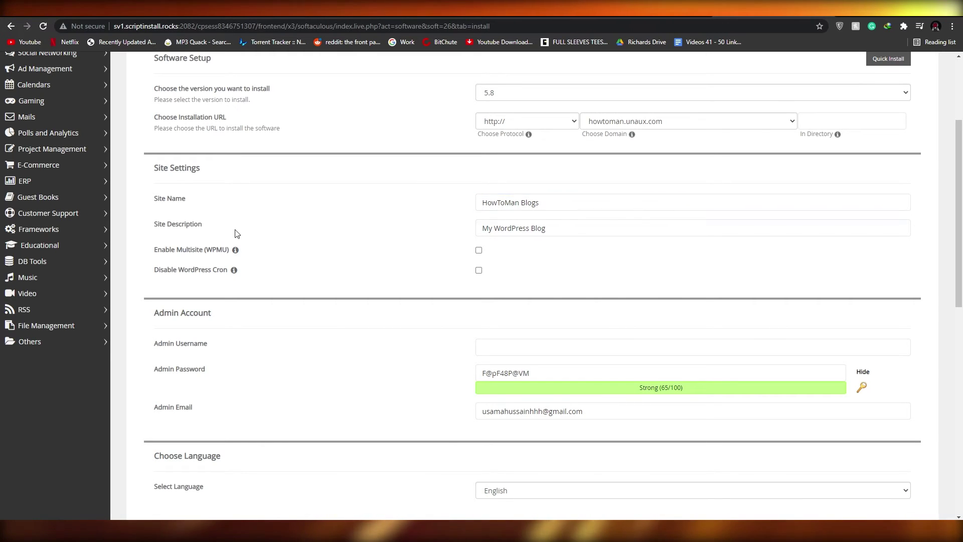
Examine the rest of the installation form, from site description and admin account to language, plugins and themes
click(174, 230)
click(301, 234)
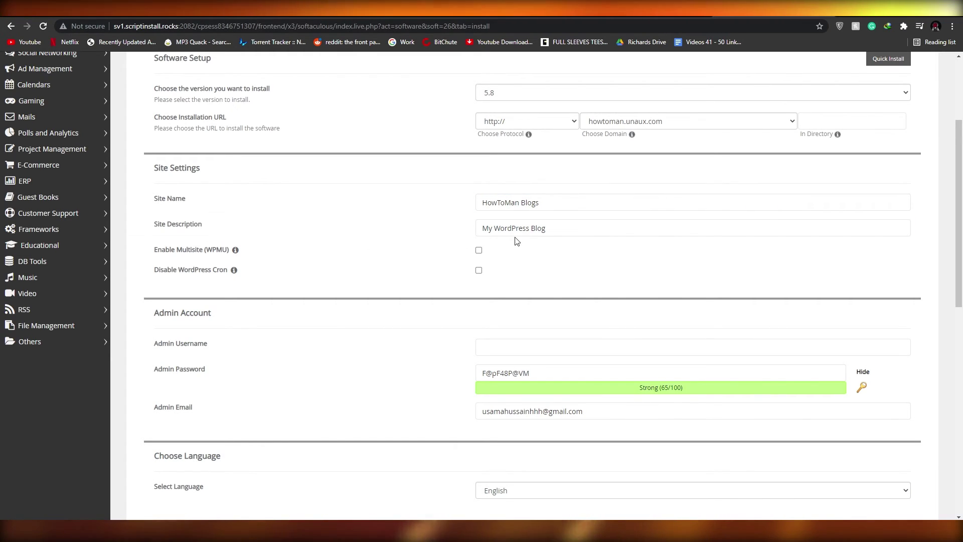
click(527, 229)
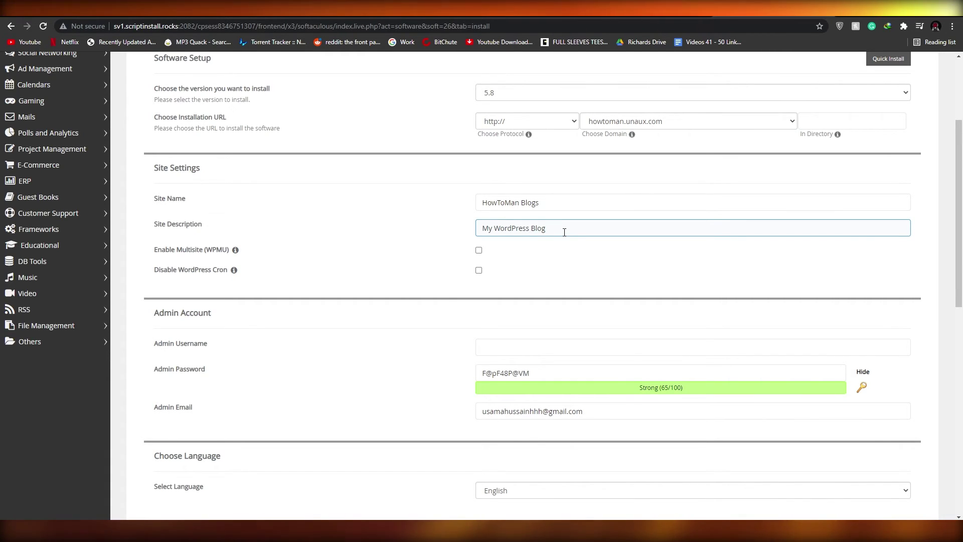
scroll(441, 266, down, 2)
click(612, 245)
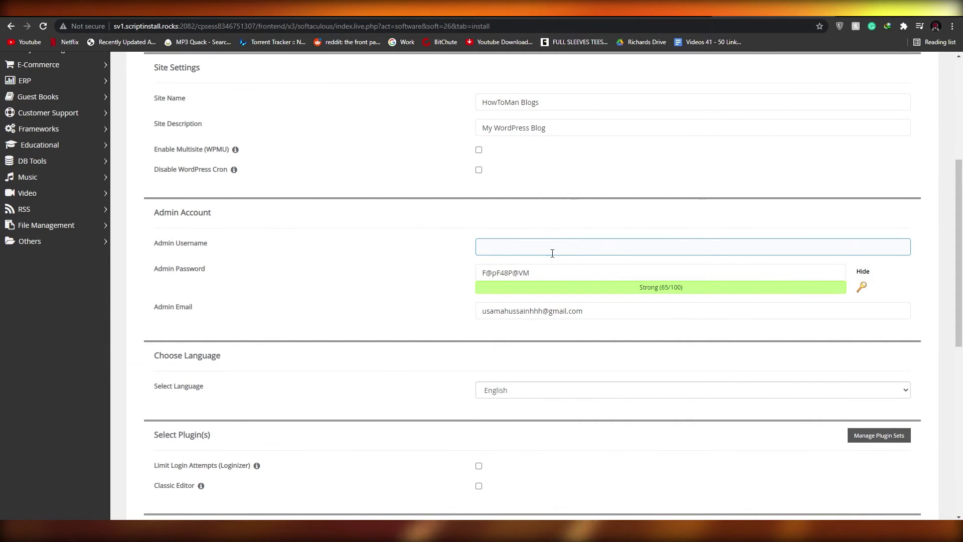
click(545, 273)
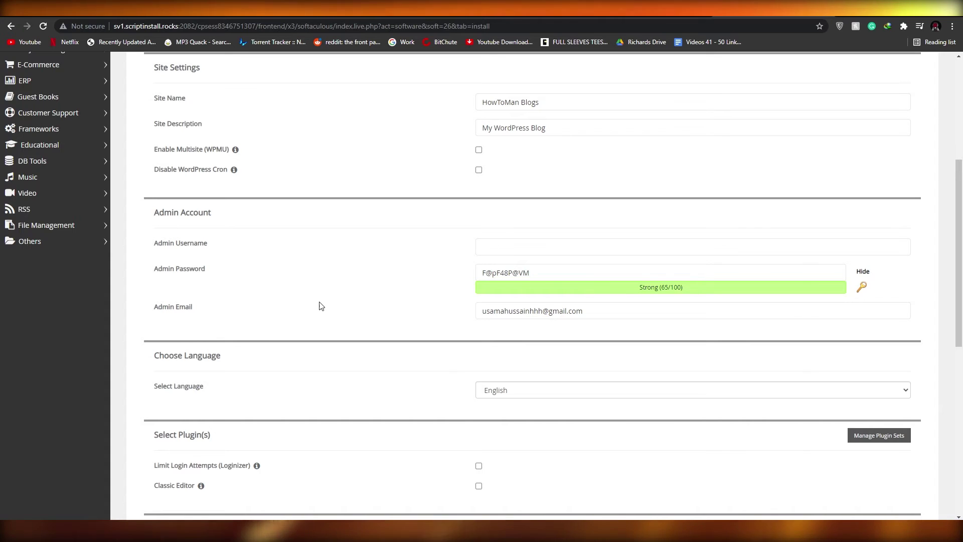
click(552, 314)
scroll(547, 316, down, 2)
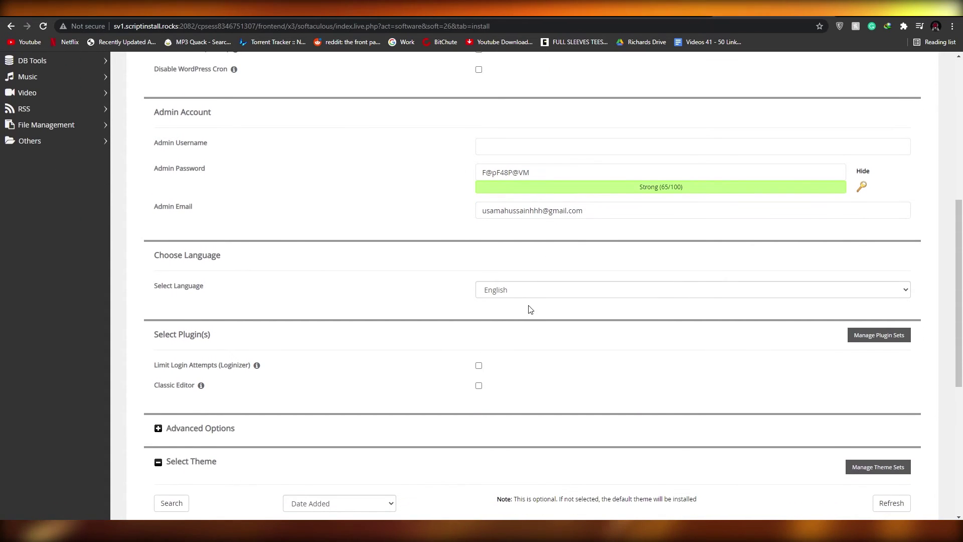
scroll(488, 303, down, 2)
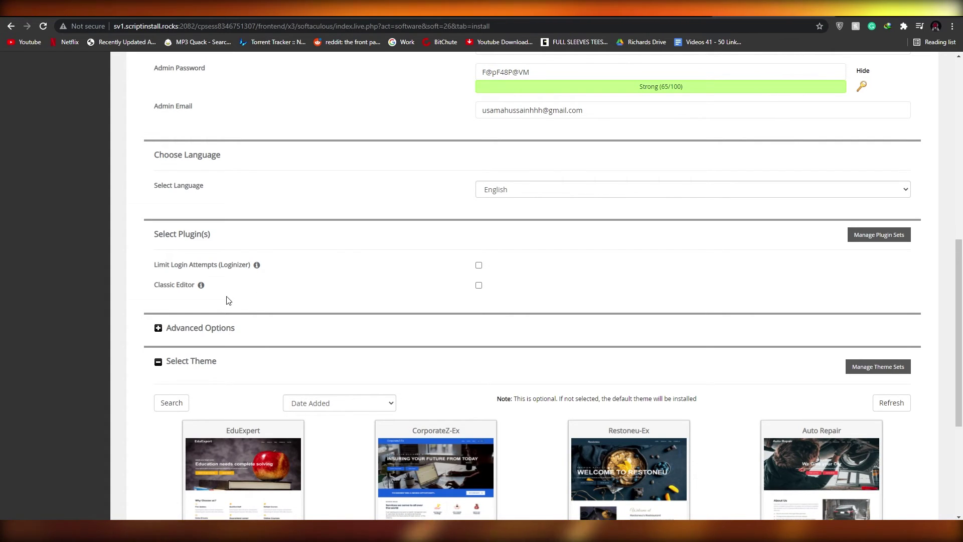
scroll(241, 299, down, 2)
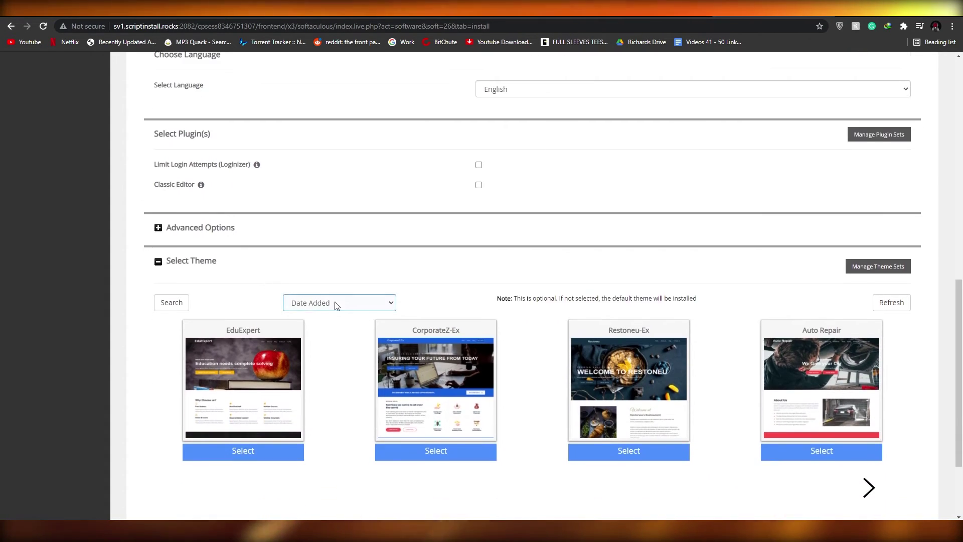
scroll(196, 273, down, 1)
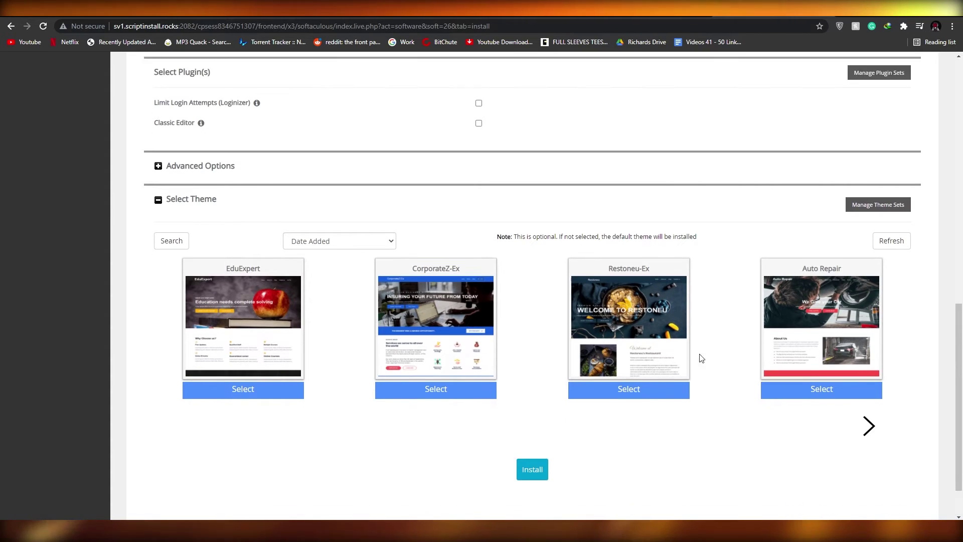
Set the admin username to Admin360 in the admin account settings
scroll(570, 334, up, 10)
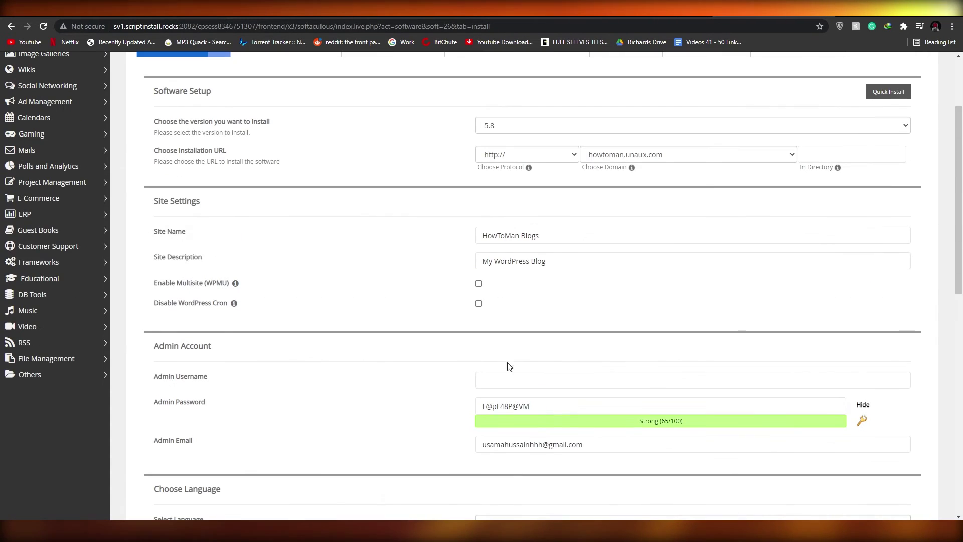
scroll(500, 376, up, 1)
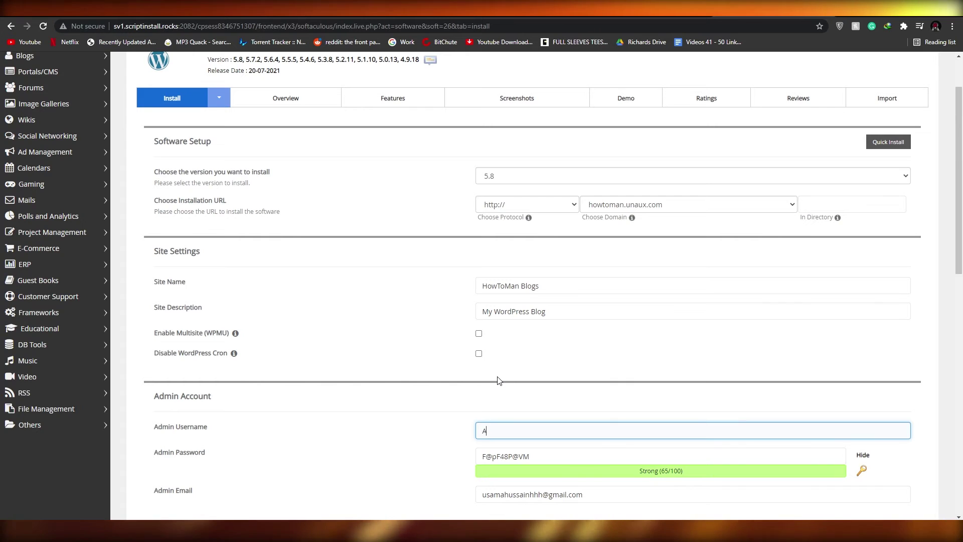
text(dmin)
Browse the available themes, select Creative-Ex and start the WordPress installation
scroll(441, 286, down, 10)
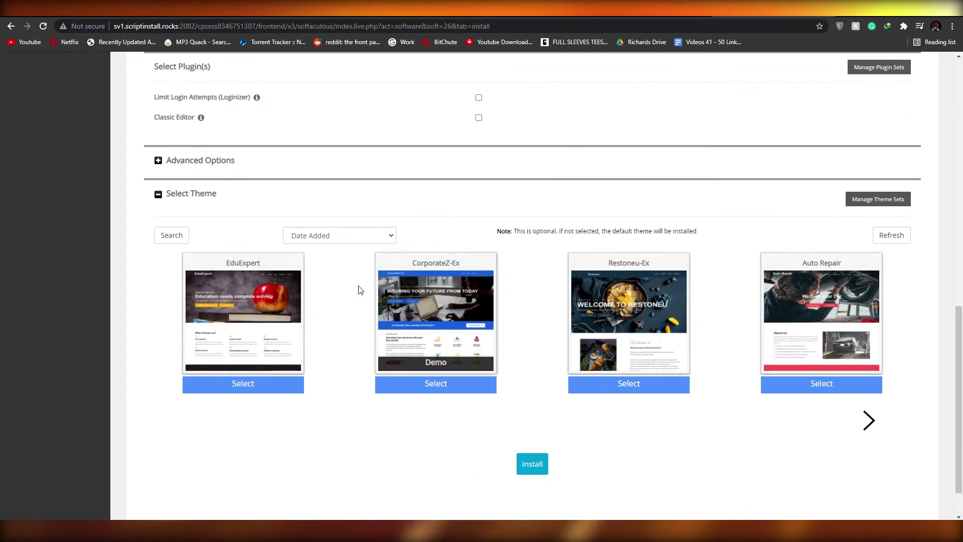
scroll(431, 301, down, 1)
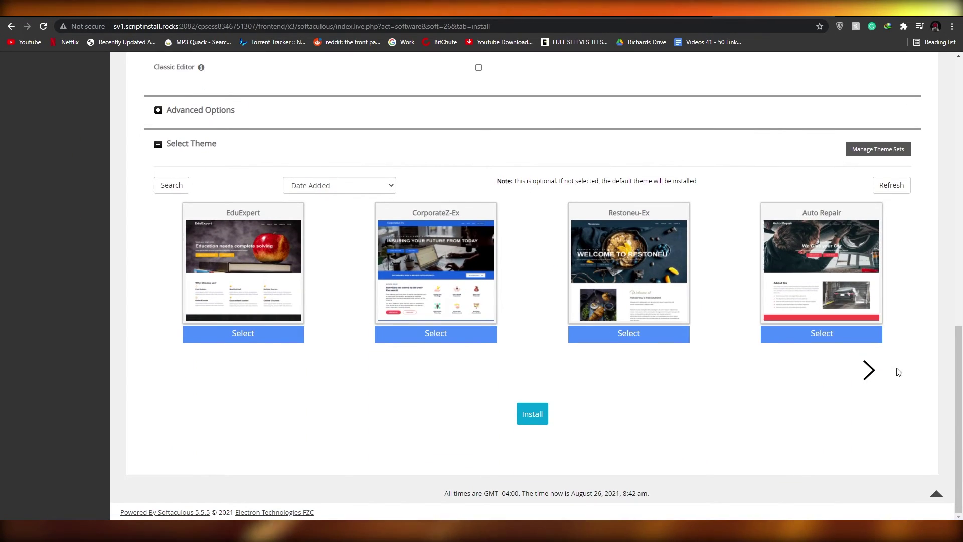
click(865, 370)
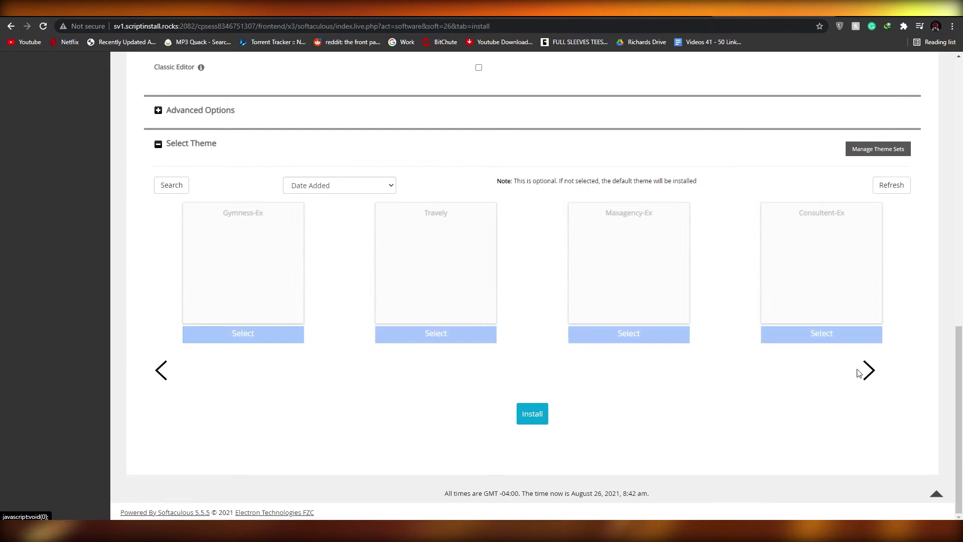
mouse_move(610, 271)
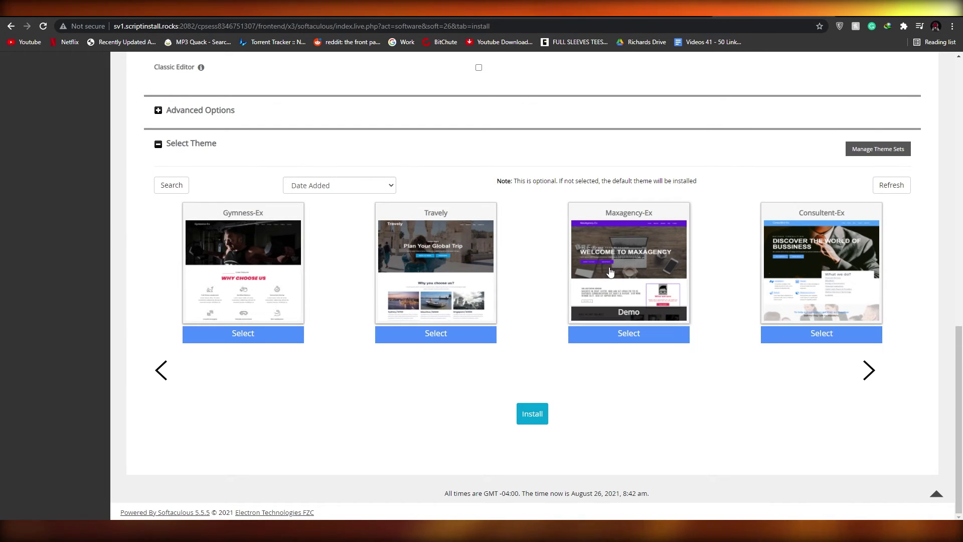
mouse_move(852, 283)
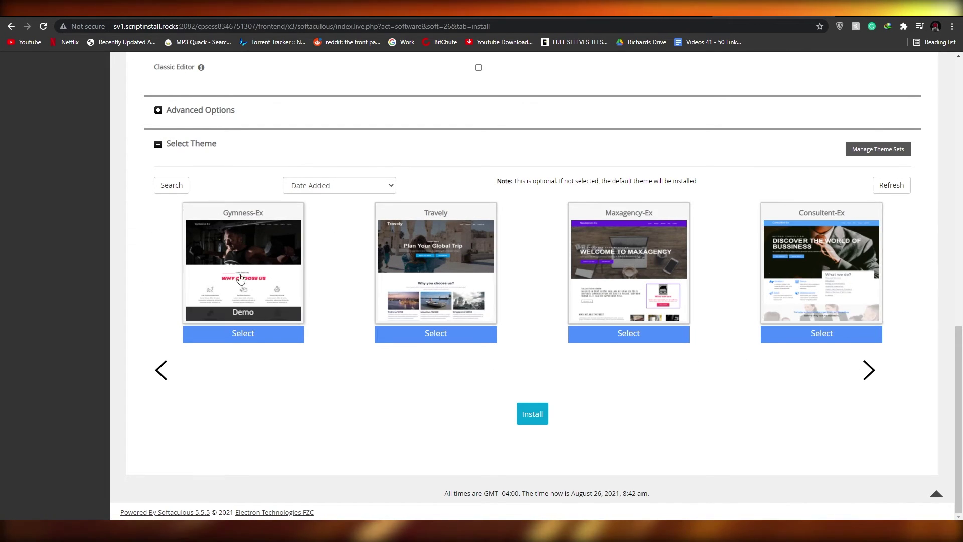
click(869, 370)
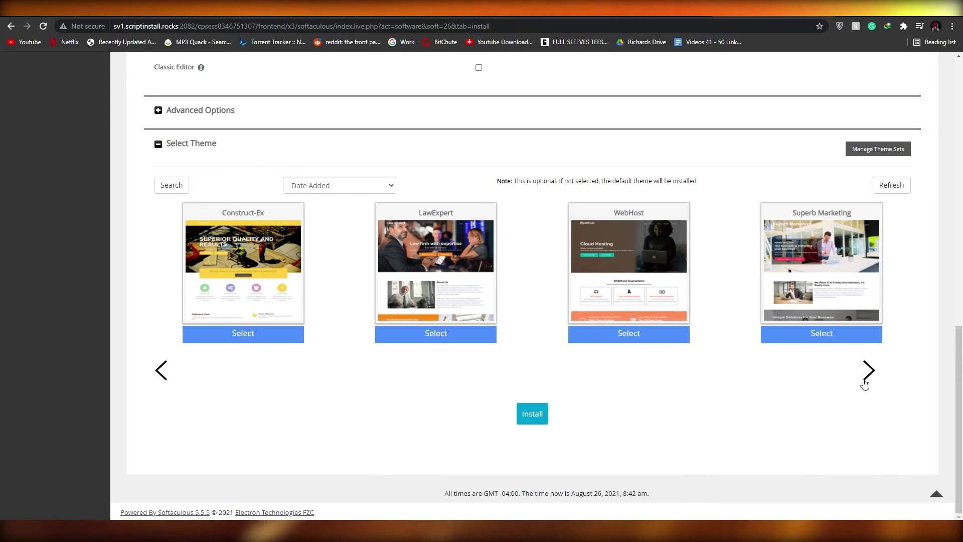
click(863, 381)
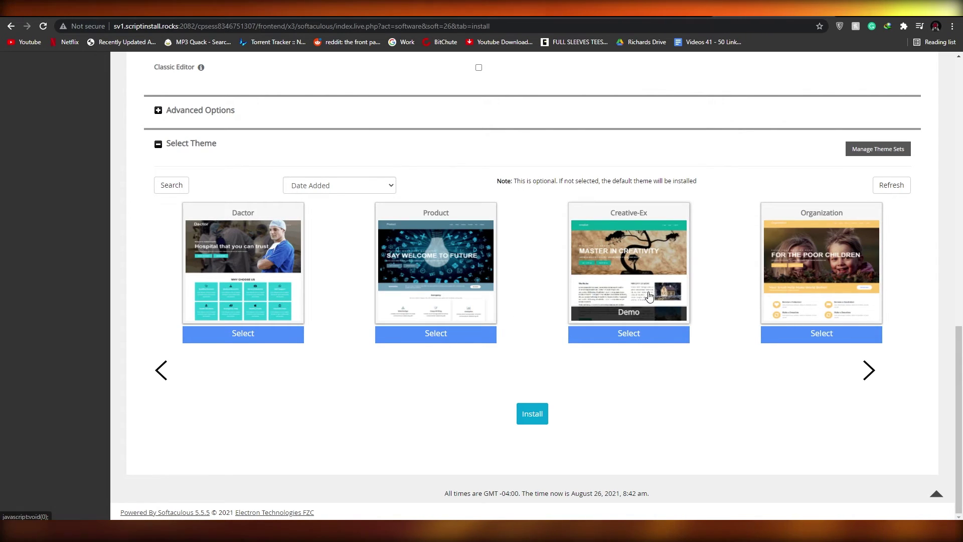
click(630, 335)
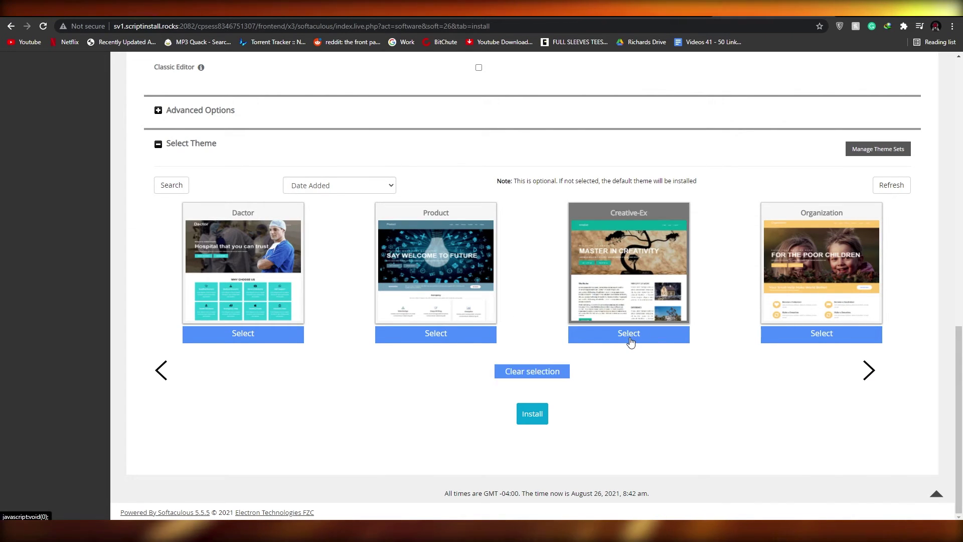
click(527, 421)
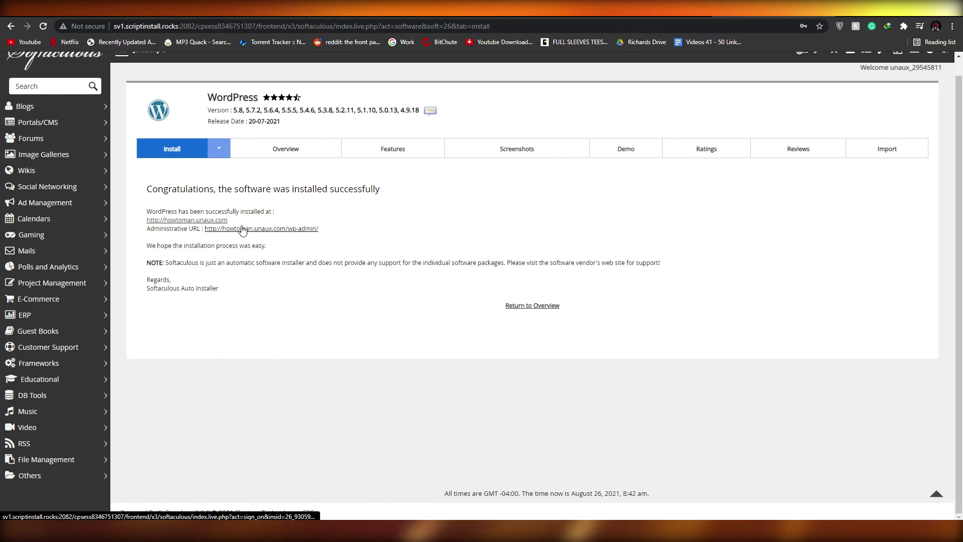
Open the installed site at howtoman.unaux.com and examine its homepage from the header to the footer
click(178, 223)
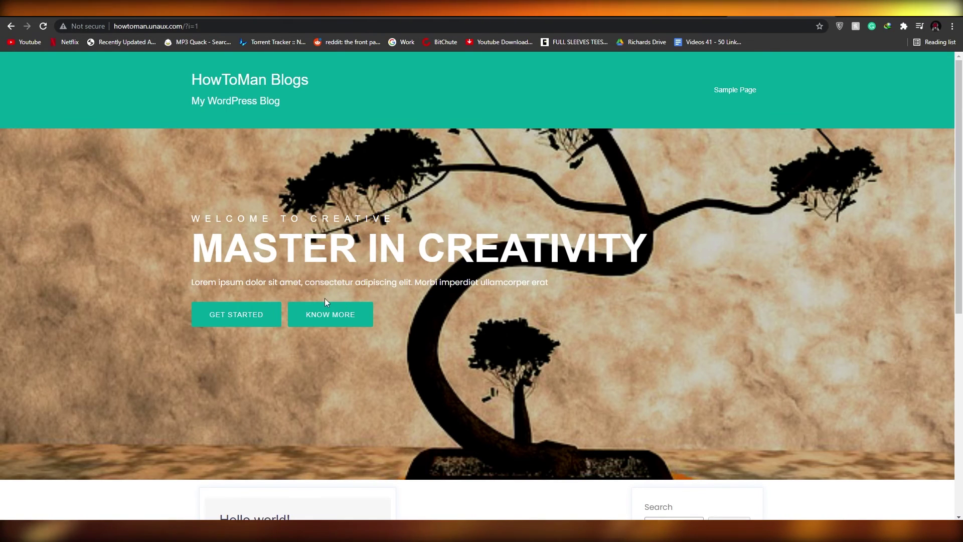
scroll(433, 143, down, 7)
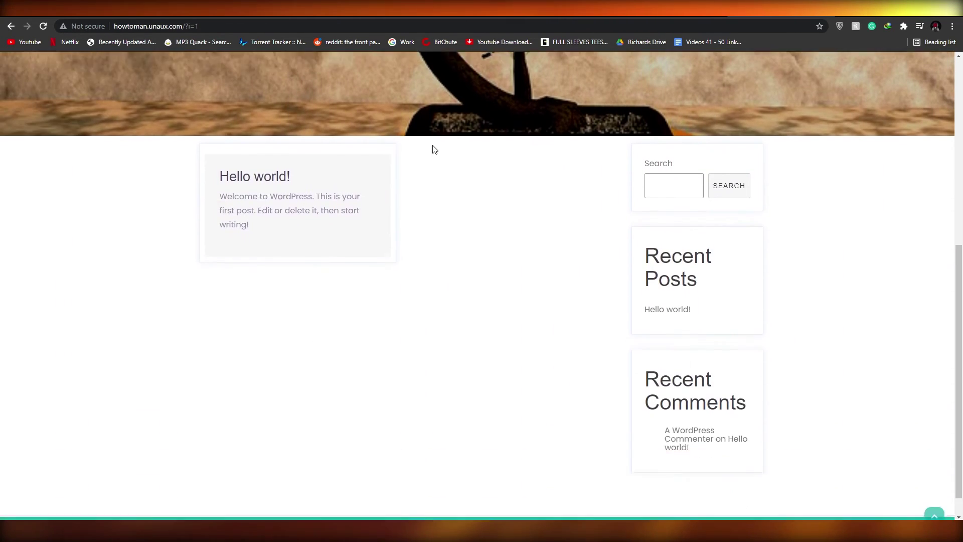
scroll(452, 379, up, 2)
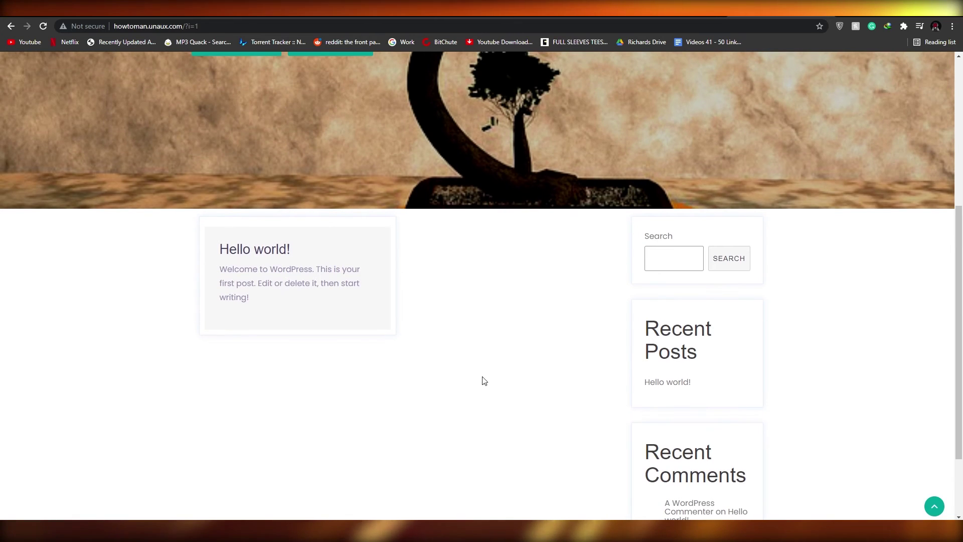
scroll(708, 281, down, 1)
scroll(708, 281, down, 1)
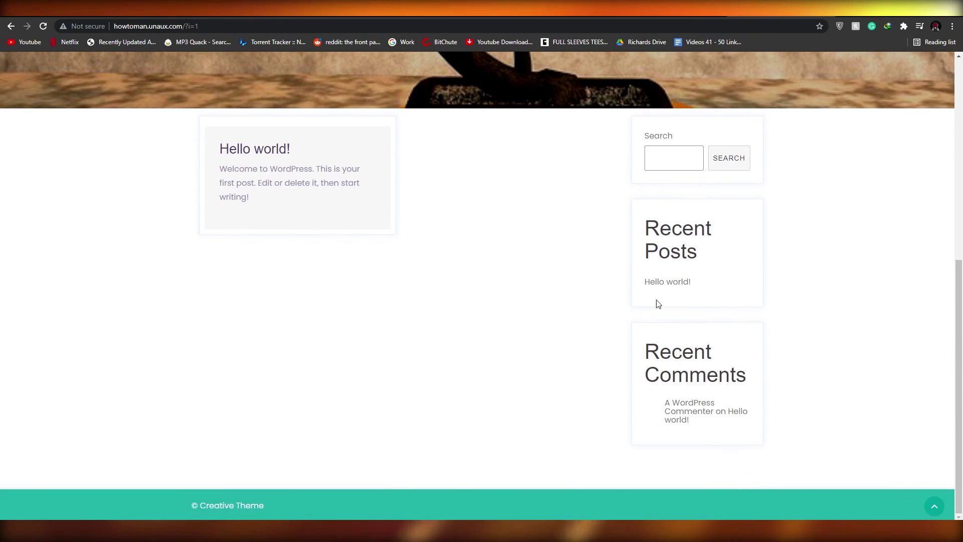
scroll(702, 376, up, 2)
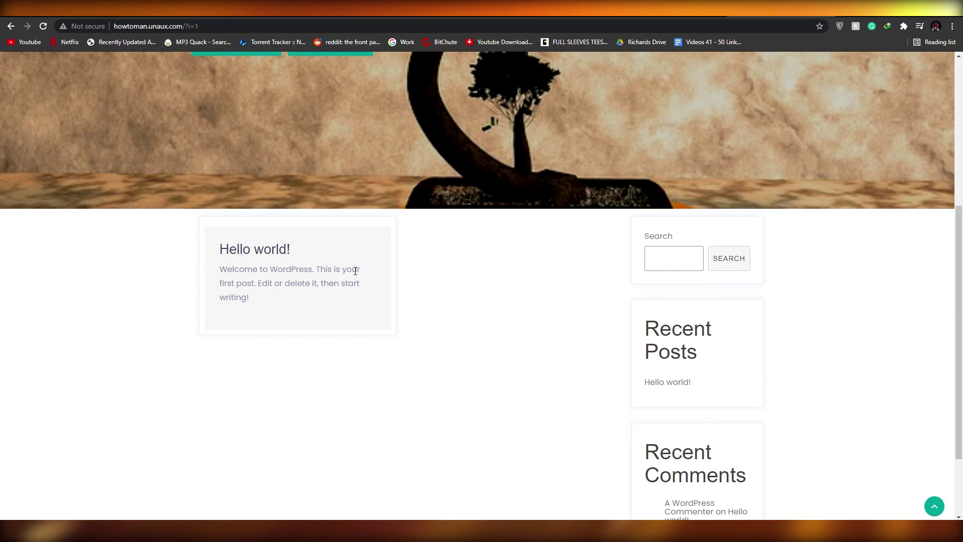
scroll(355, 271, up, 5)
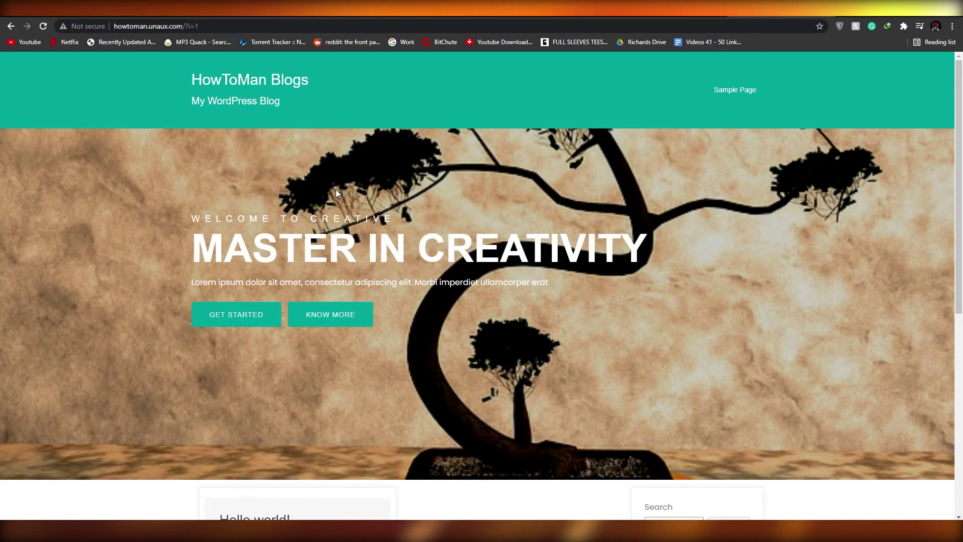
scroll(381, 182, down, 1)
scroll(390, 182, up, 1)
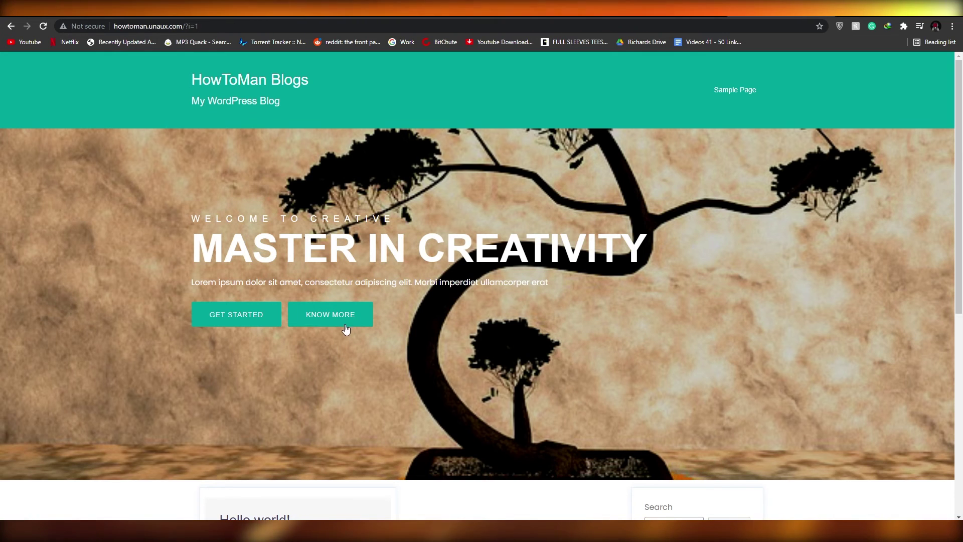
Open the administrative URL from the Softaculous installation page and log in with the saved username and account password
key(ctrl+Tab)
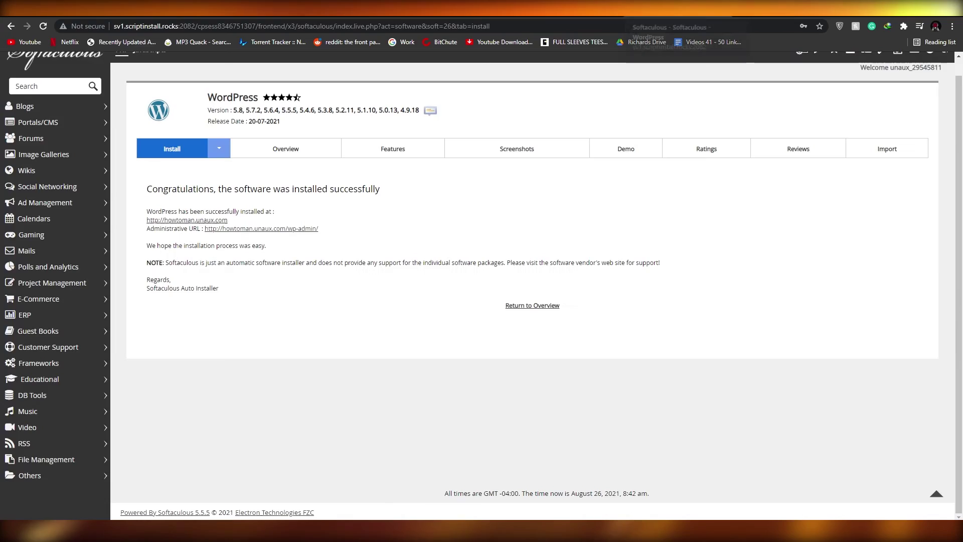
click(278, 229)
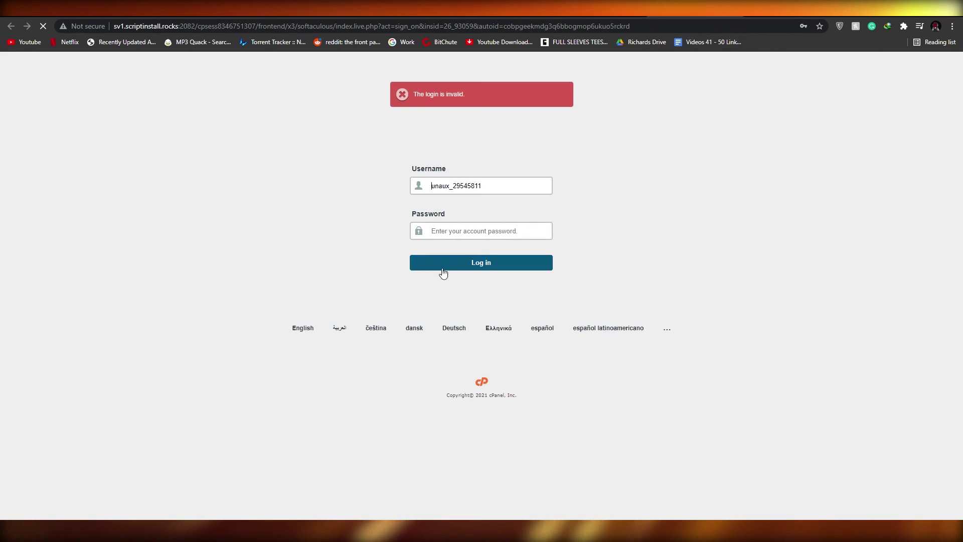
click(480, 236)
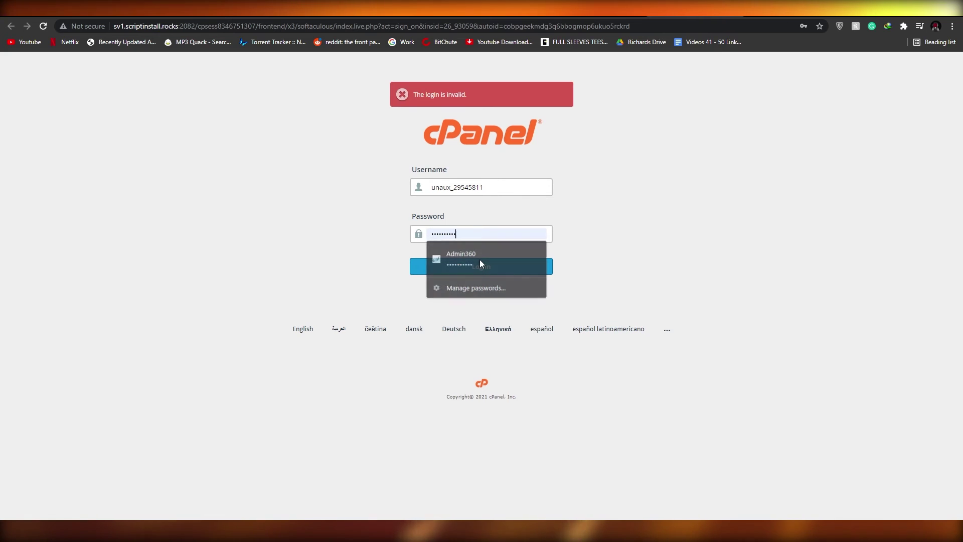
click(493, 186)
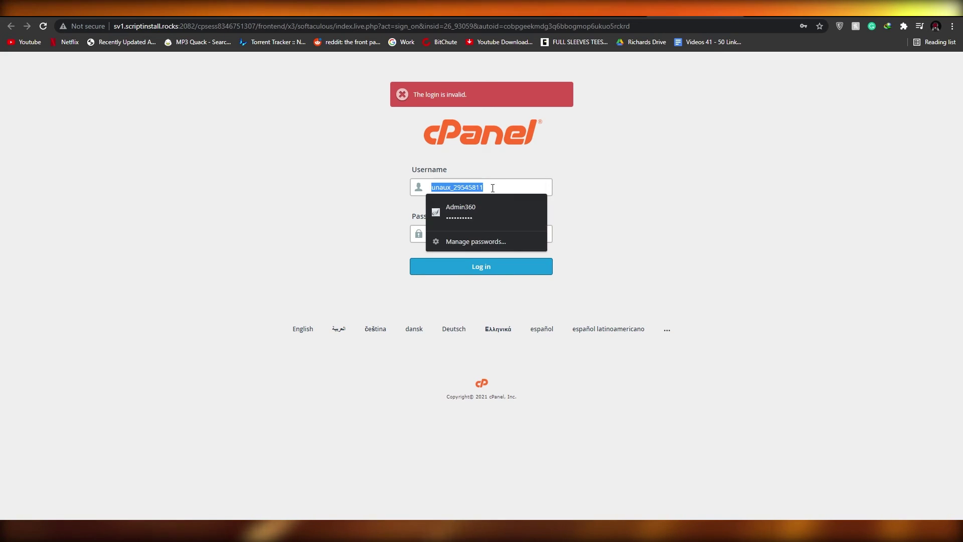
click(473, 209)
click(480, 268)
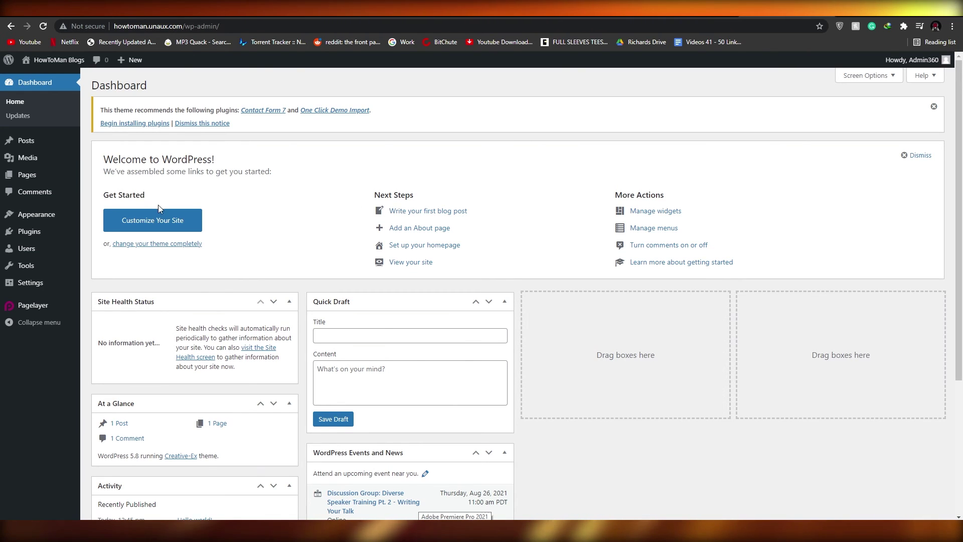
Open the site customizer from the WordPress dashboard and examine the Creative-Ex homepage preview
scroll(241, 214, down, 2)
scroll(221, 230, up, 2)
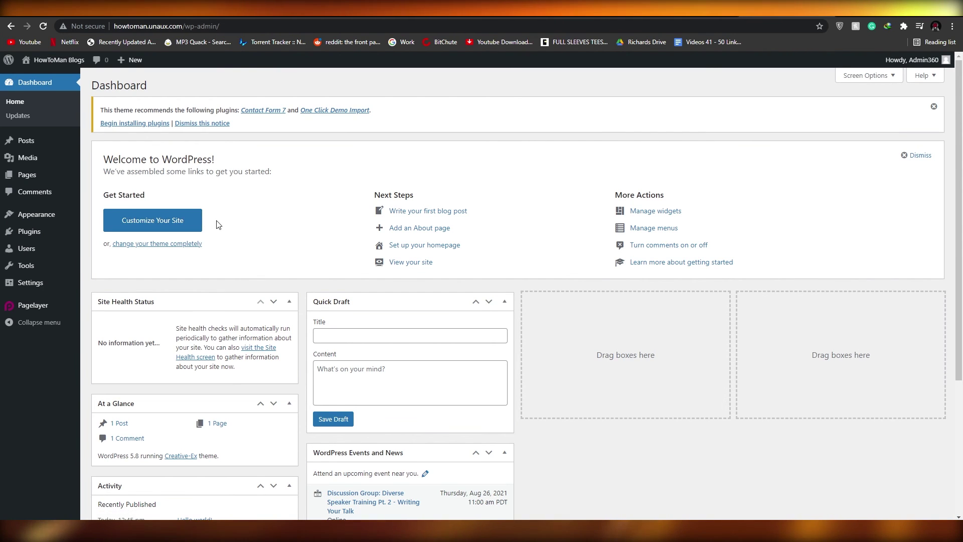
click(197, 222)
scroll(423, 179, down, 2)
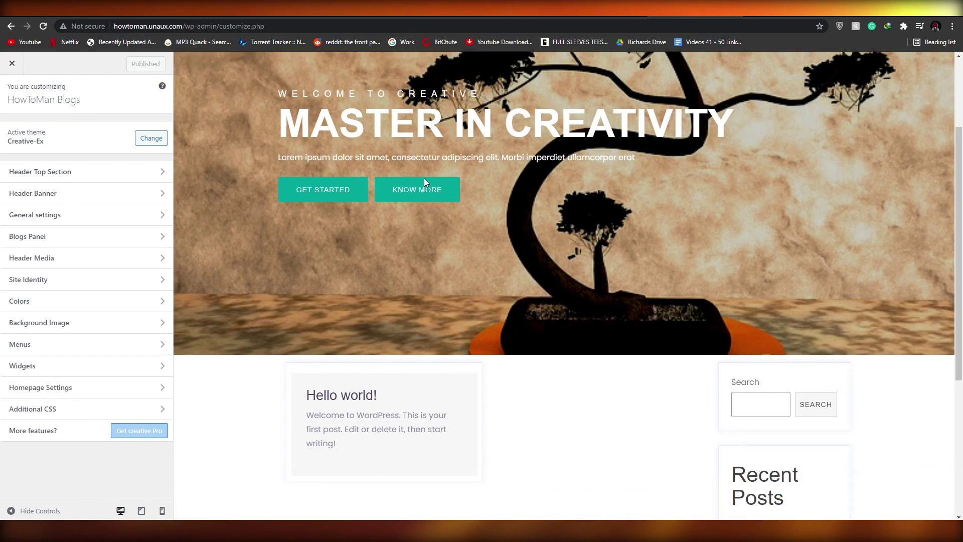
scroll(423, 179, down, 3)
scroll(408, 301, up, 5)
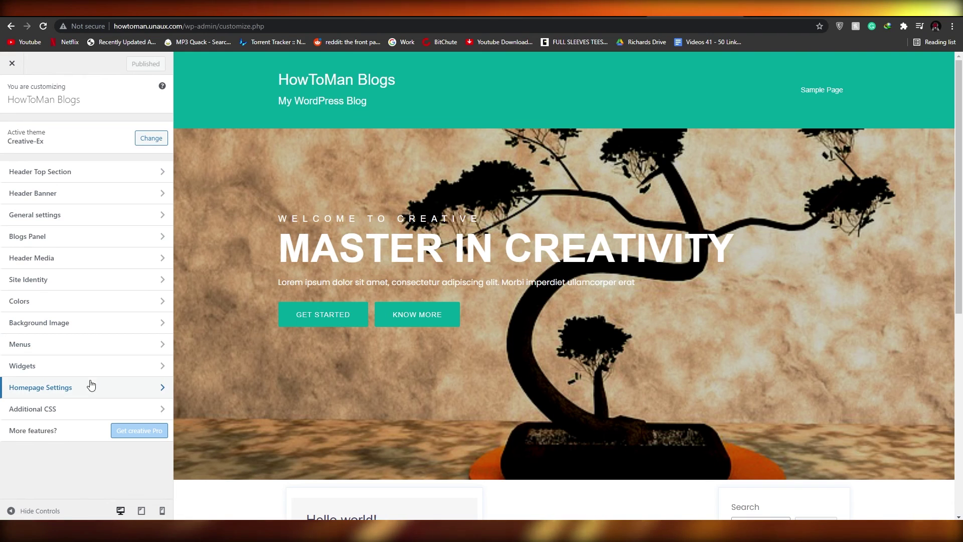
scroll(456, 341, down, 3)
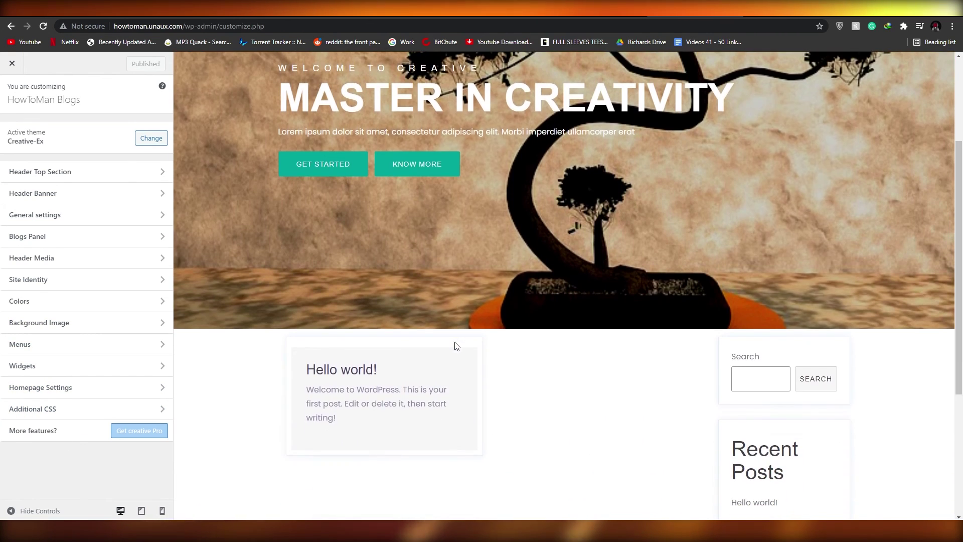
click(323, 161)
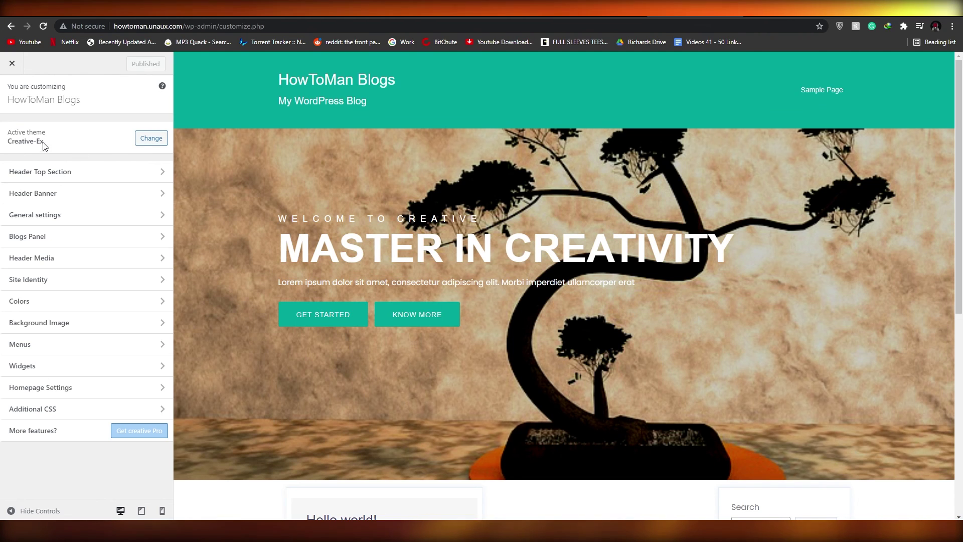
Browse the installed themes from the customizer, view the Twenty Twenty theme's details and start its live preview
click(145, 142)
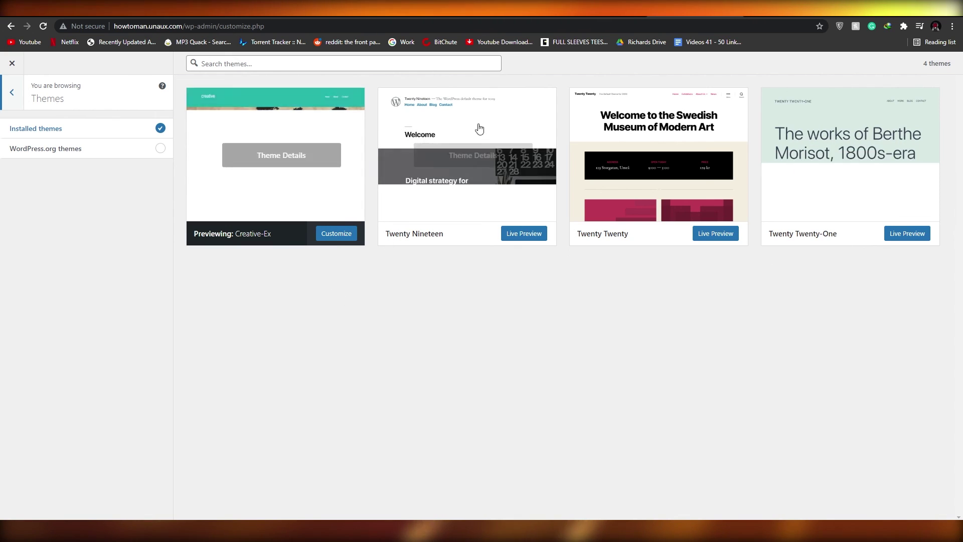
mouse_move(855, 160)
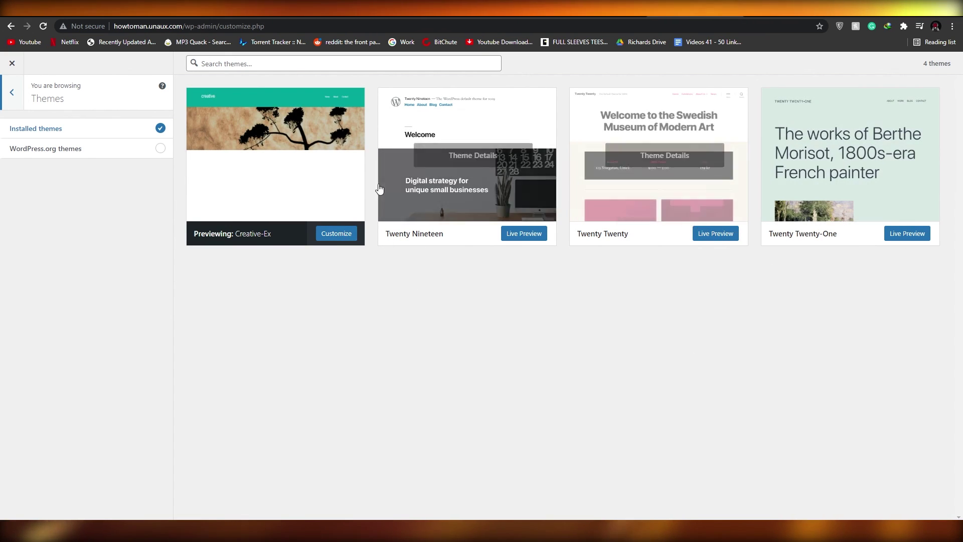
click(711, 237)
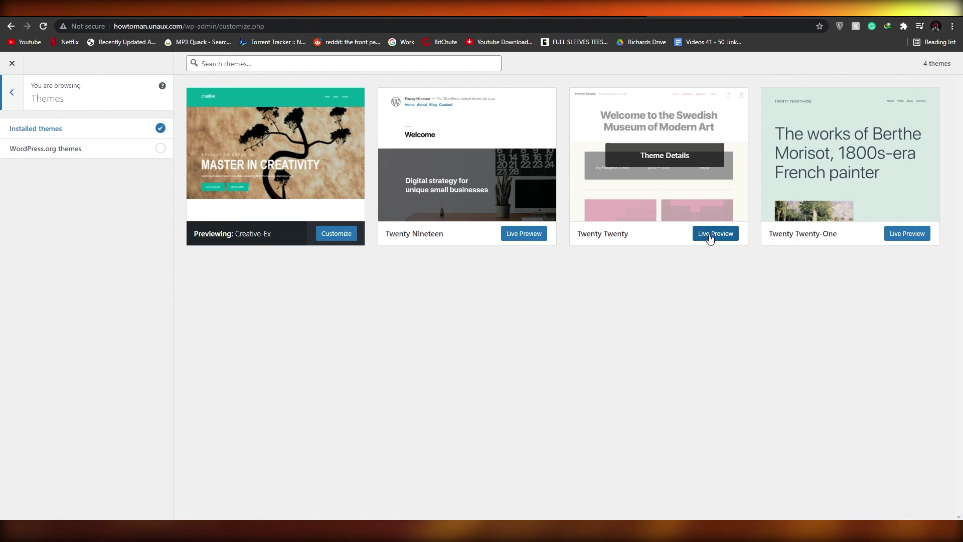
click(625, 204)
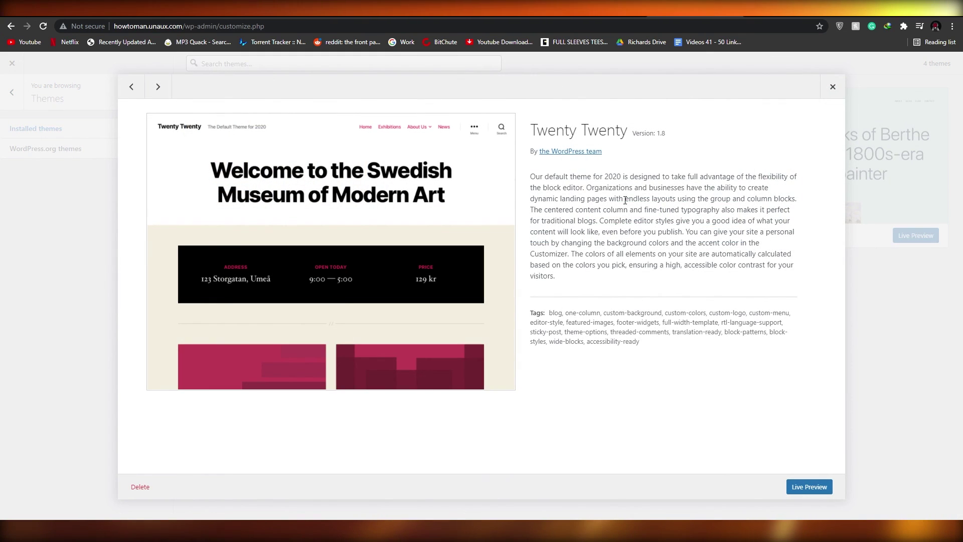
click(809, 487)
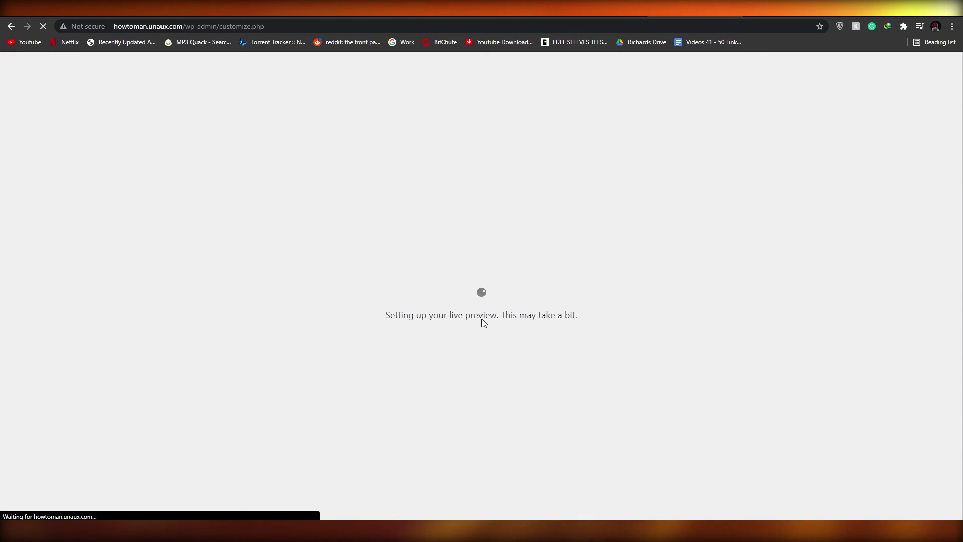
Examine the Twenty Twenty live preview, from the header and main heading through the content sections below
scroll(634, 188, down, 10)
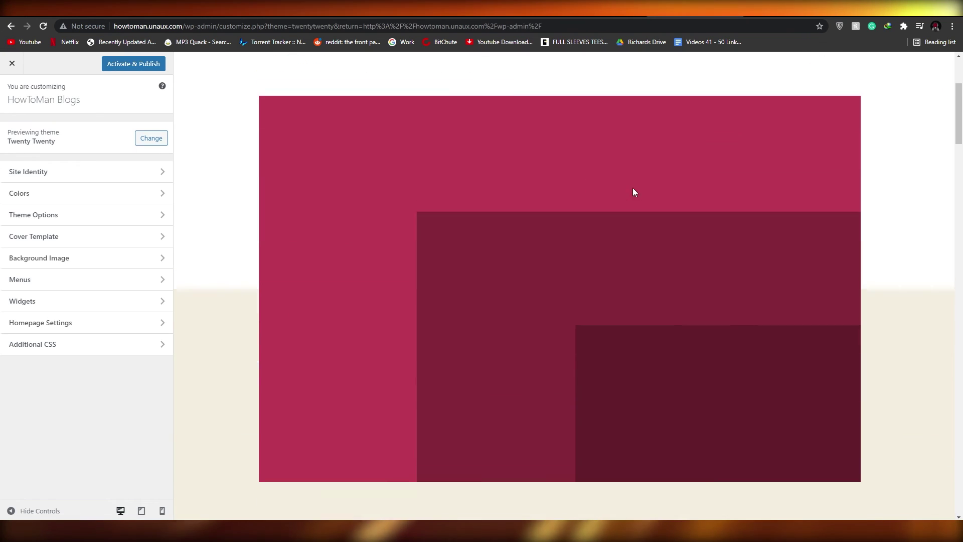
scroll(633, 189, down, 12)
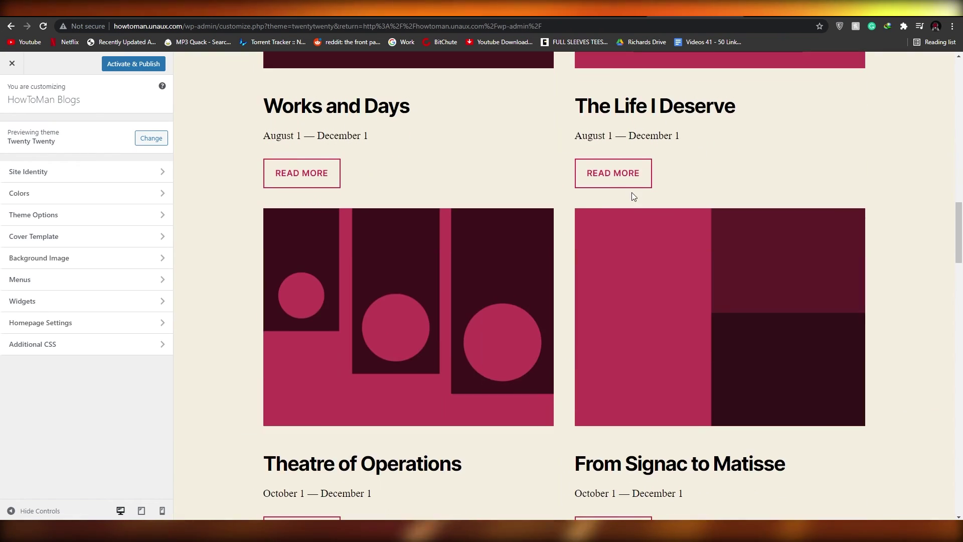
scroll(631, 193, up, 5)
scroll(631, 199, up, 15)
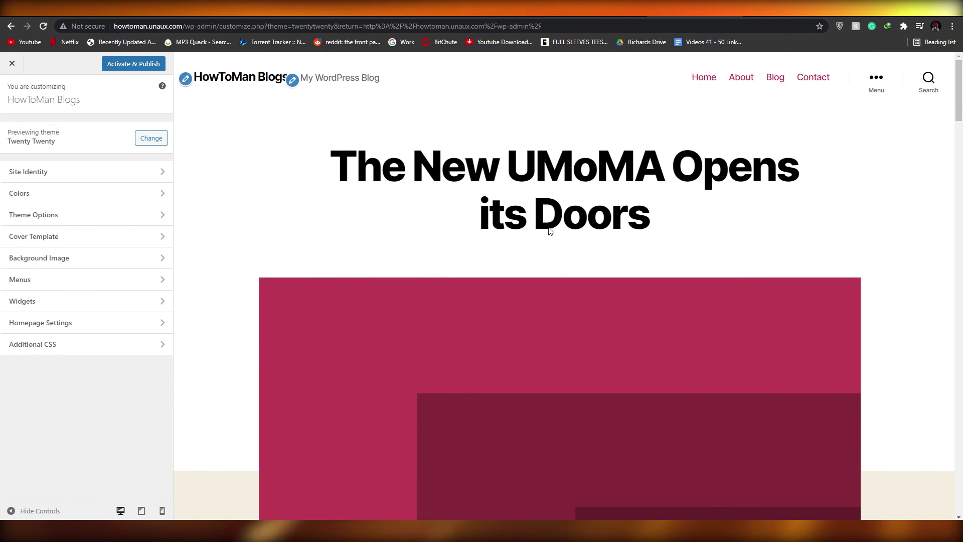
scroll(687, 311, down, 5)
scroll(686, 311, up, 3)
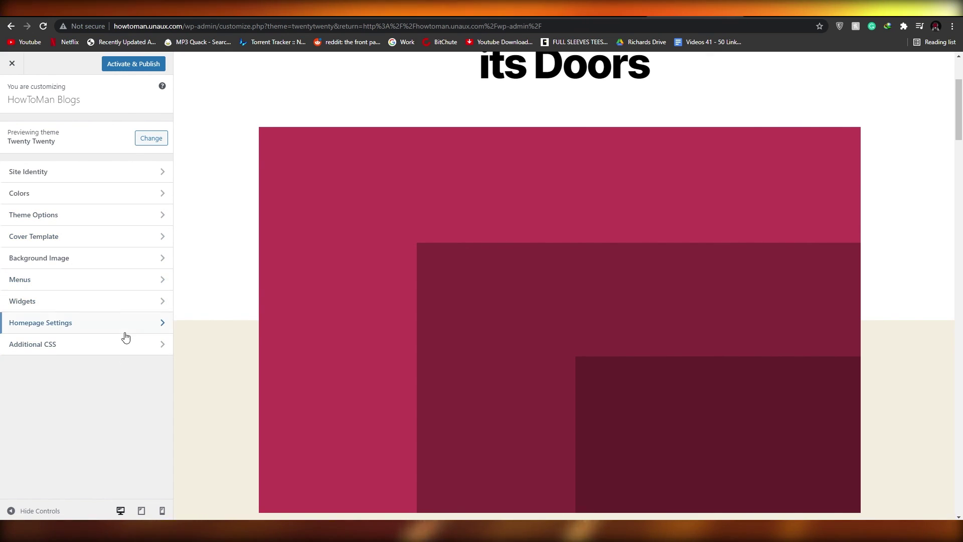
scroll(627, 470, down, 2)
scroll(625, 466, down, 4)
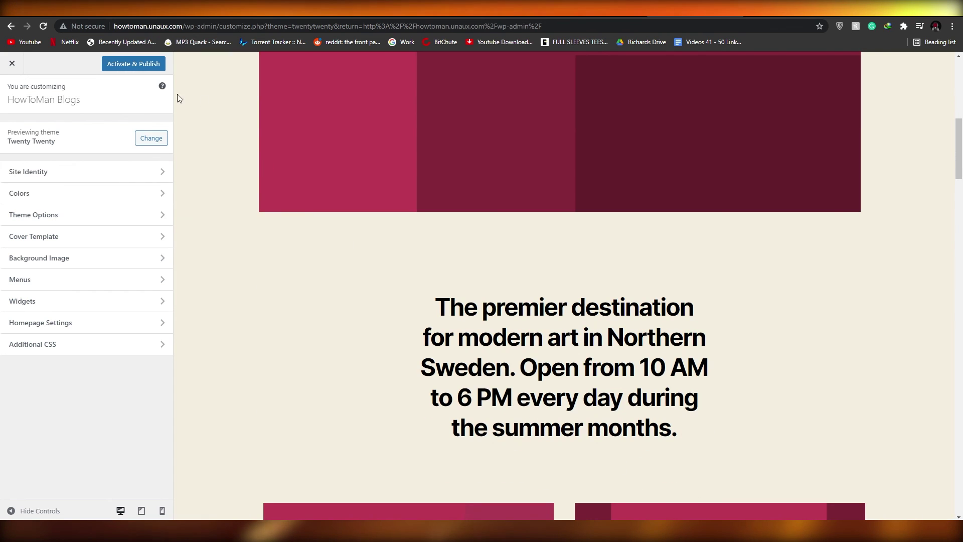